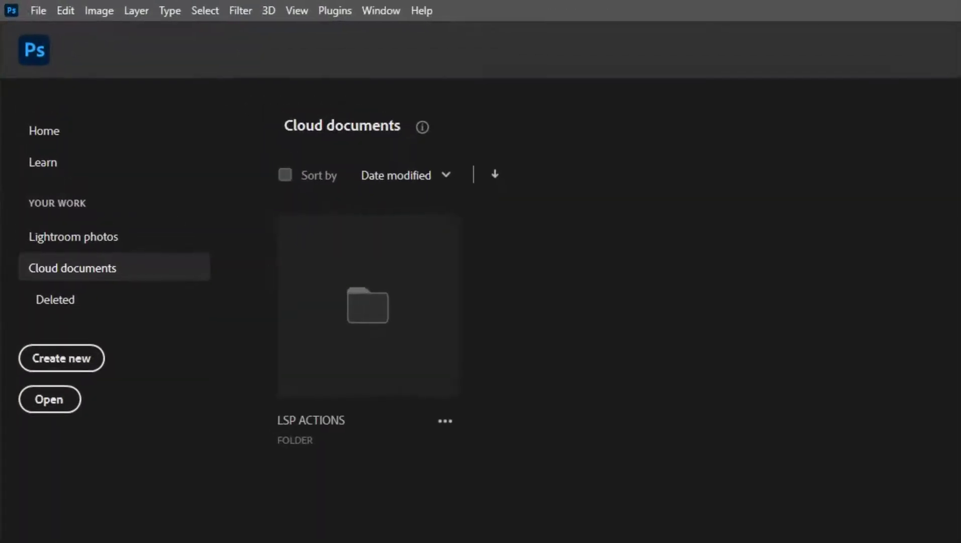
Open the file LSP Gray Floral Love Digital Background.psd
left_click(39, 10)
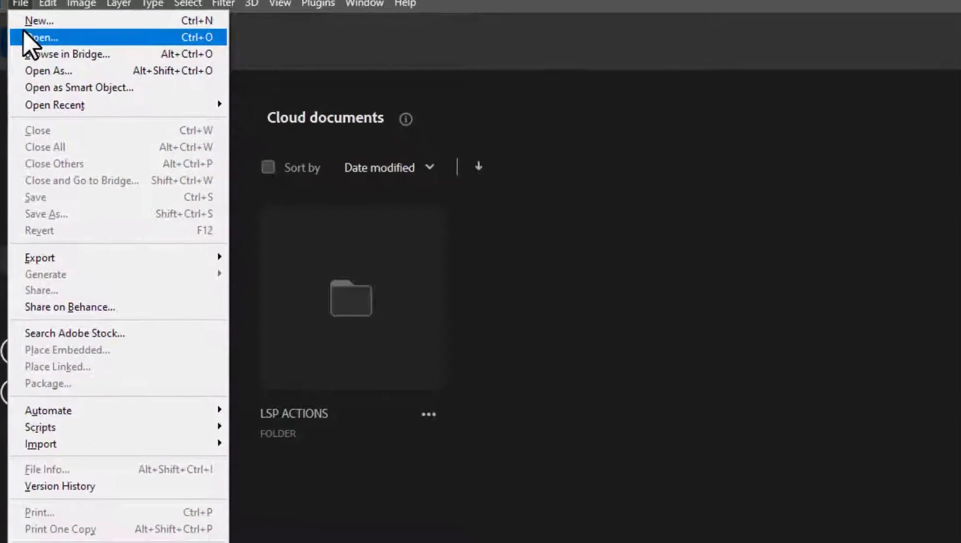
left_click(43, 43)
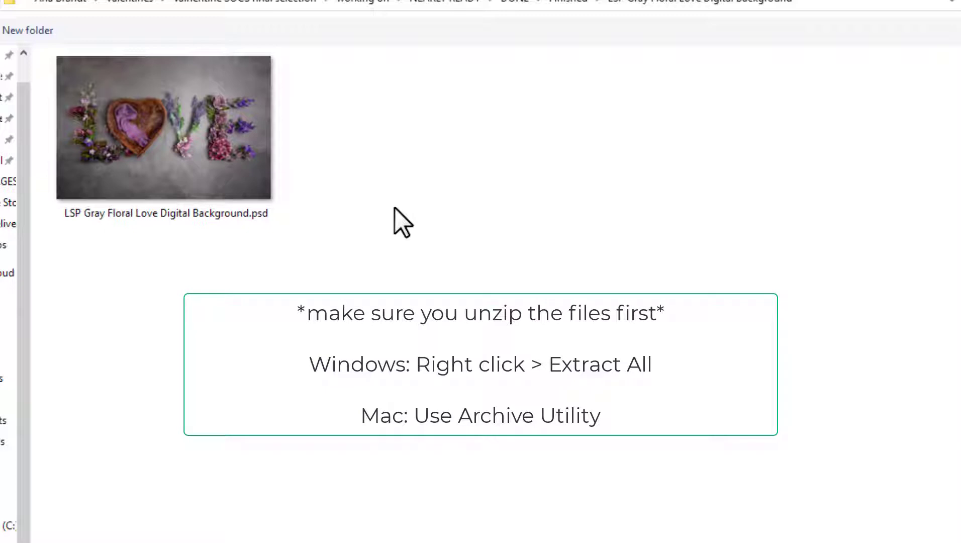
left_click(231, 195)
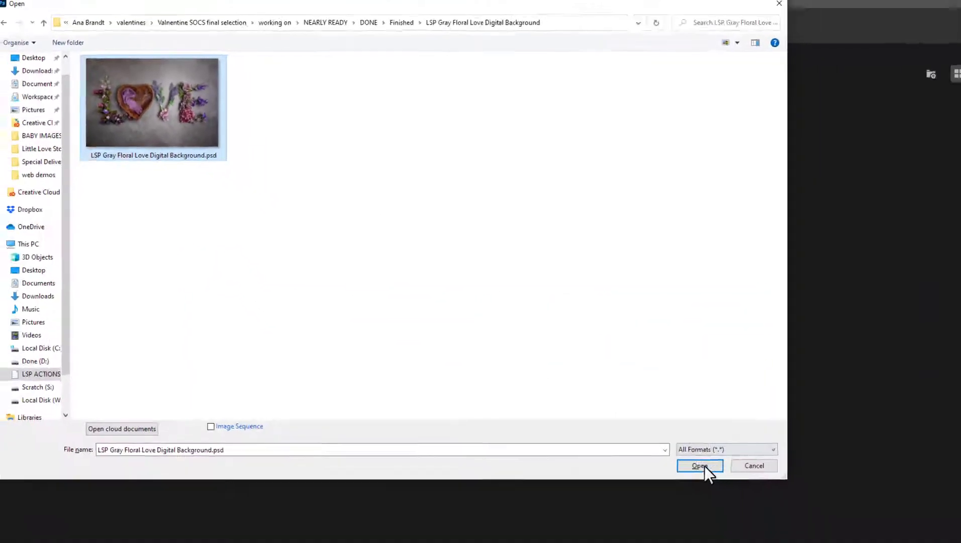
left_click(704, 466)
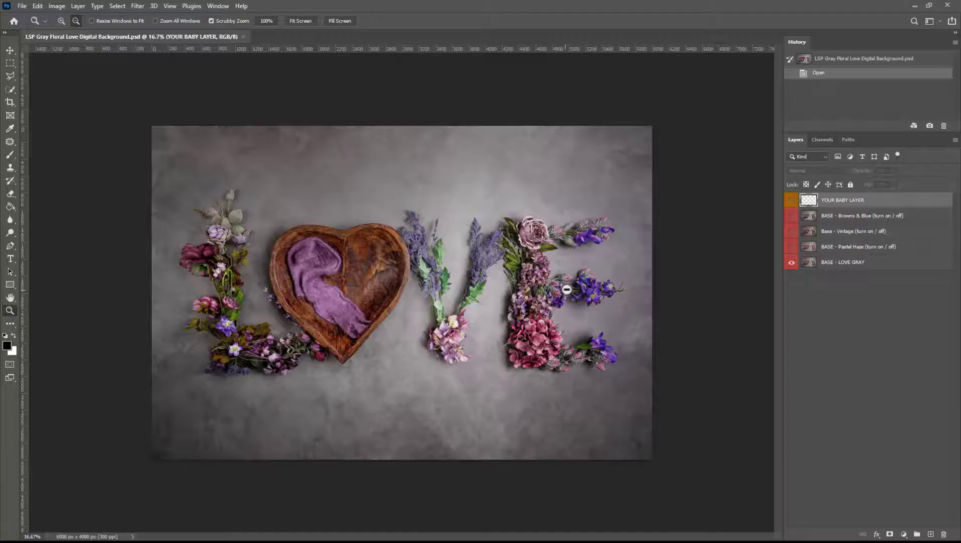
scroll(578, 290, "up", 2)
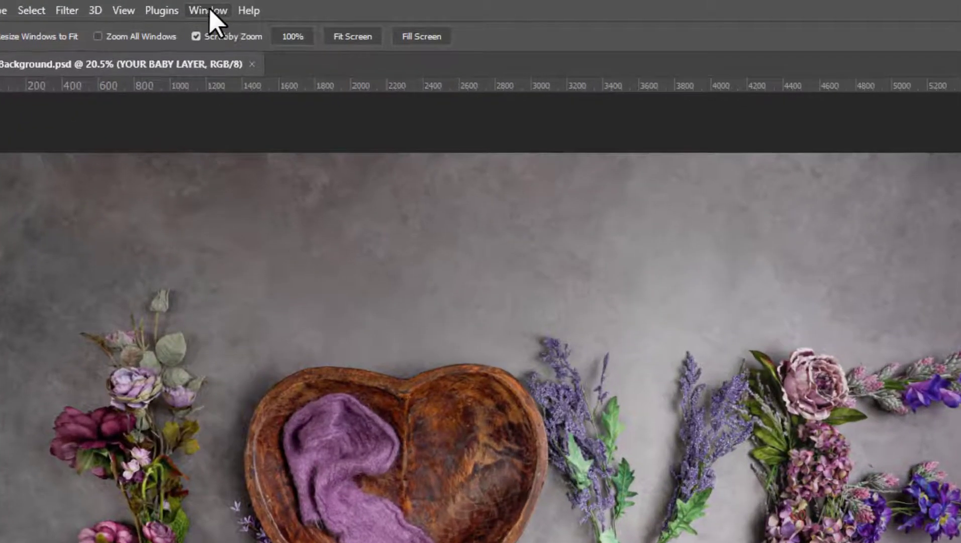
Check whether the Layers panel is enabled among the workspace panels
left_click(208, 11)
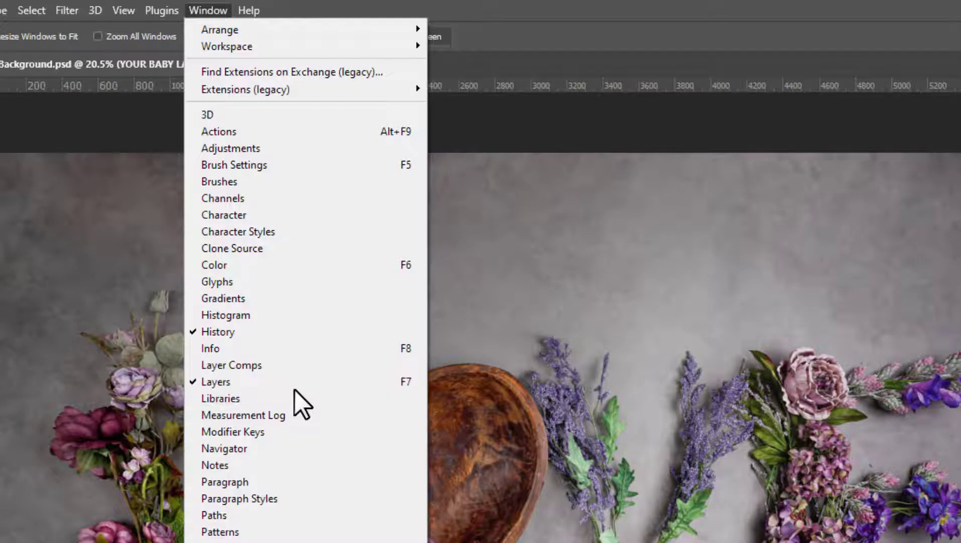
left_click(214, 10)
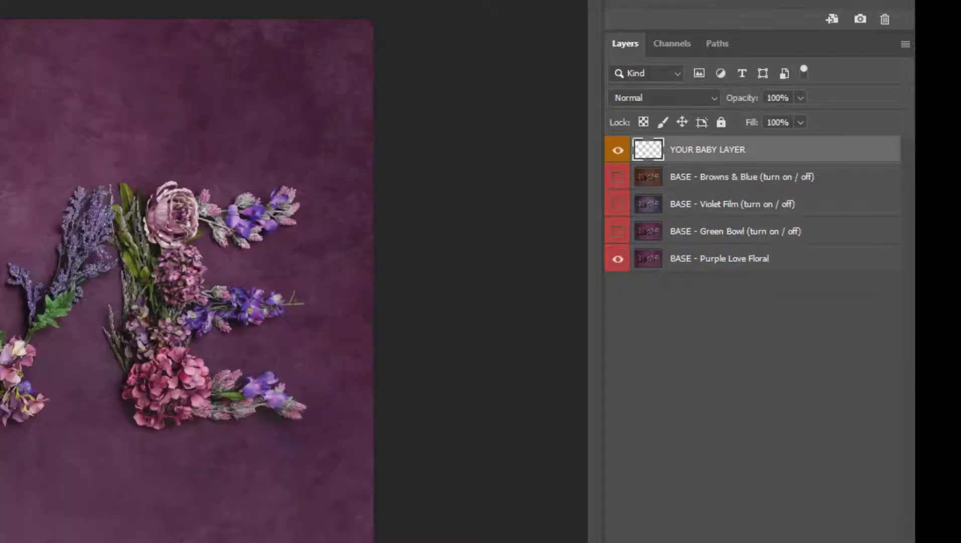
Select the BASE - Purple Love Floral layer and preview the Green Bowl variant by toggling its visibility
scroll(278, 271, "up", 3)
left_click(711, 268)
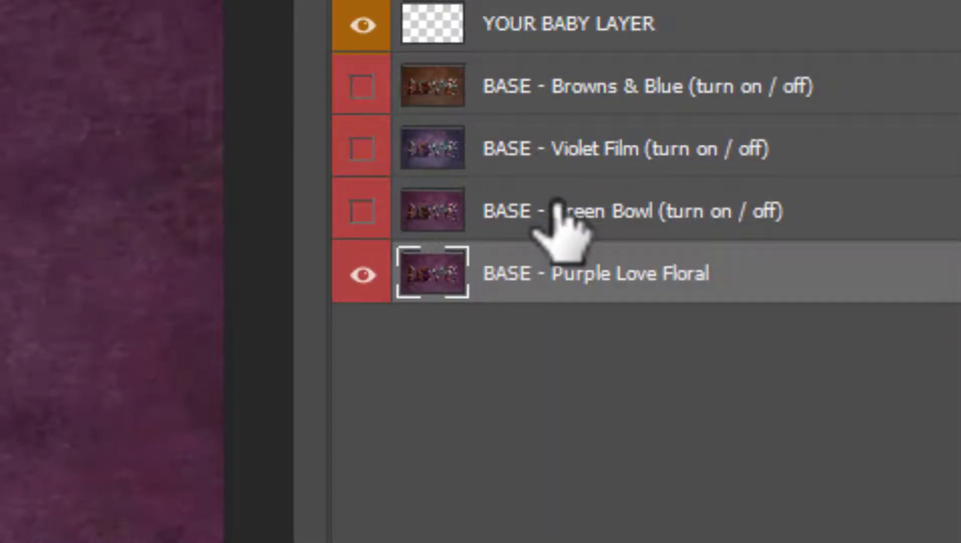
left_click(362, 211)
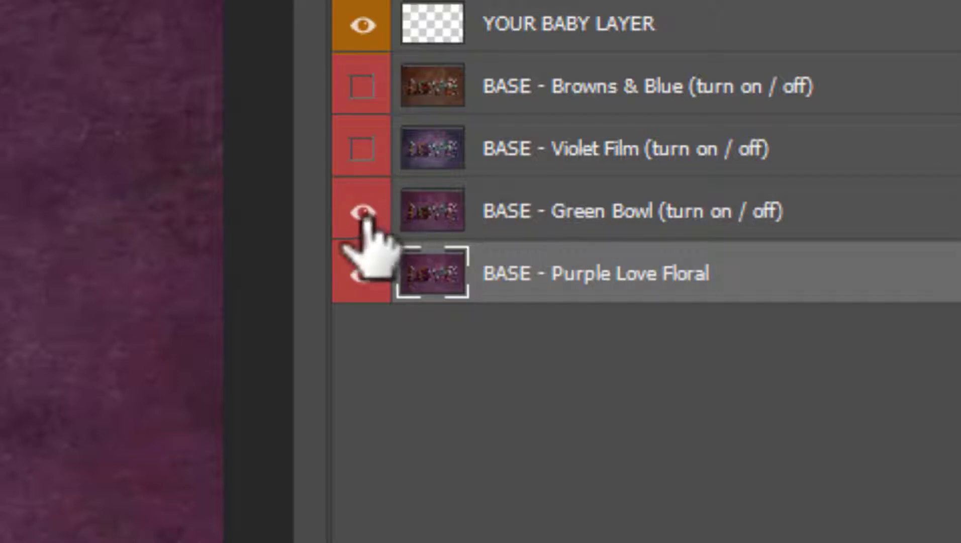
left_click(364, 213)
left_click(363, 214)
left_click(364, 213)
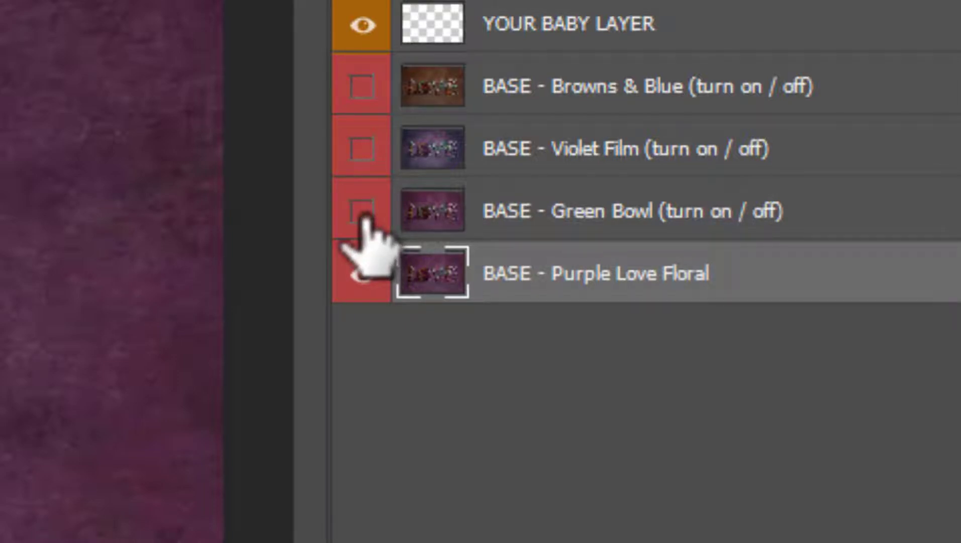
left_click(364, 213)
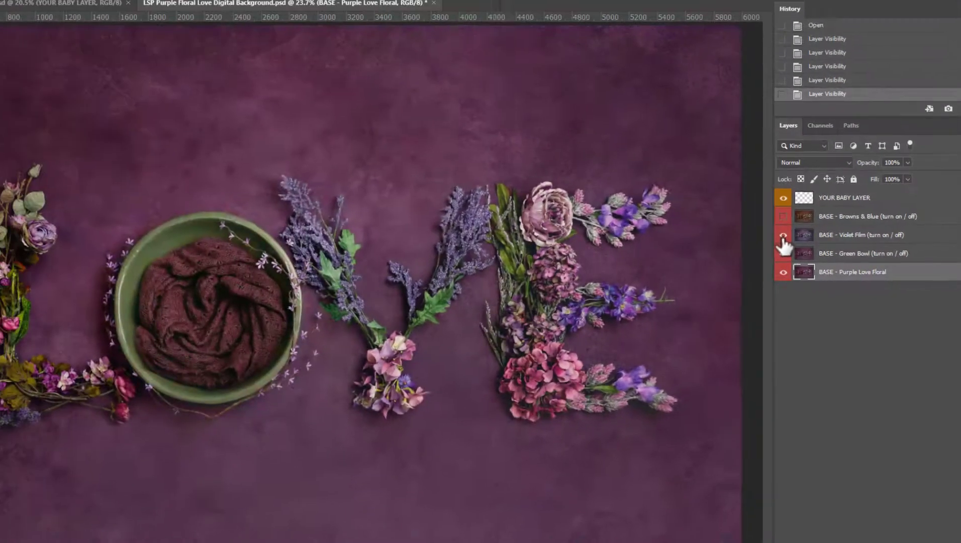
Preview the Violet Film and Browns & Blue variants of the purple background, and hide all three variant layers
left_click(362, 150)
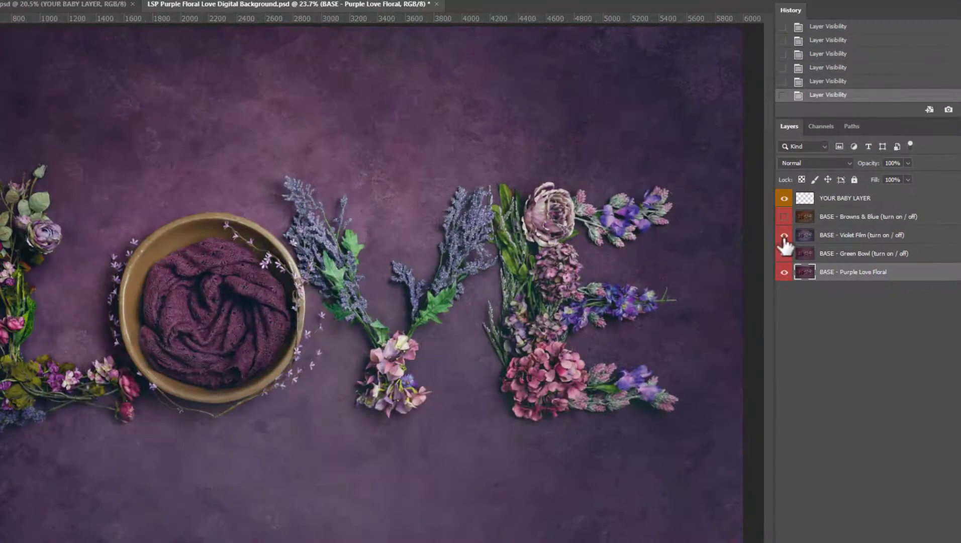
left_click(784, 235)
left_click(784, 235)
left_click(784, 217)
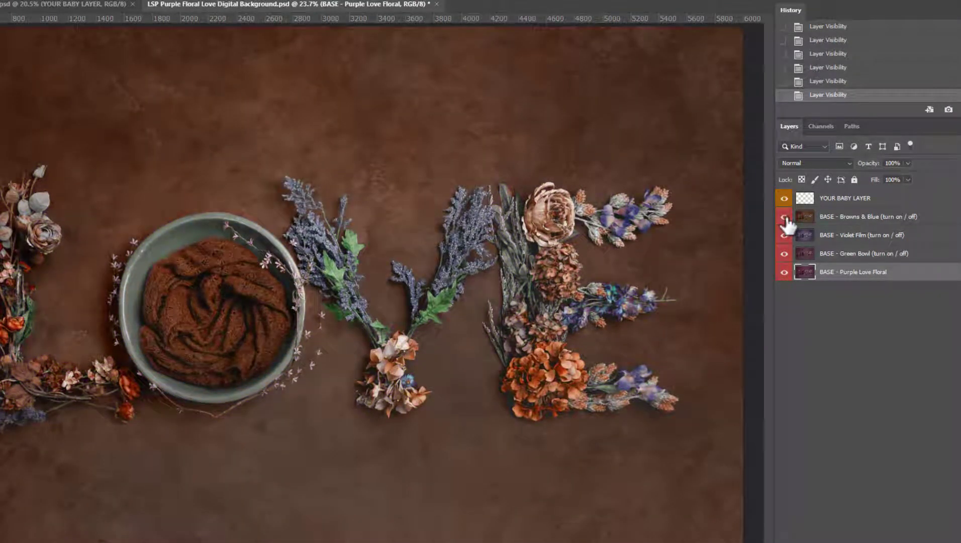
left_click(785, 216)
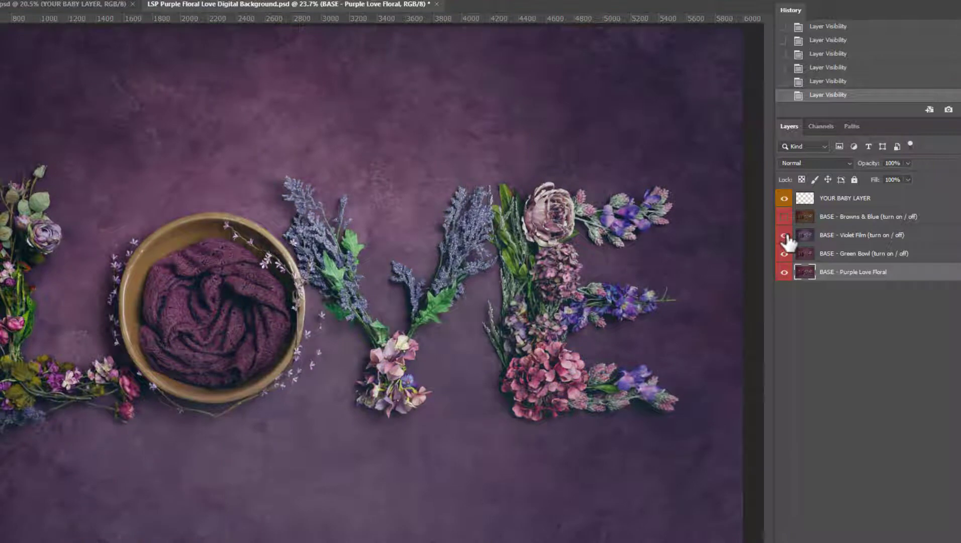
left_click(784, 236)
left_click(785, 253)
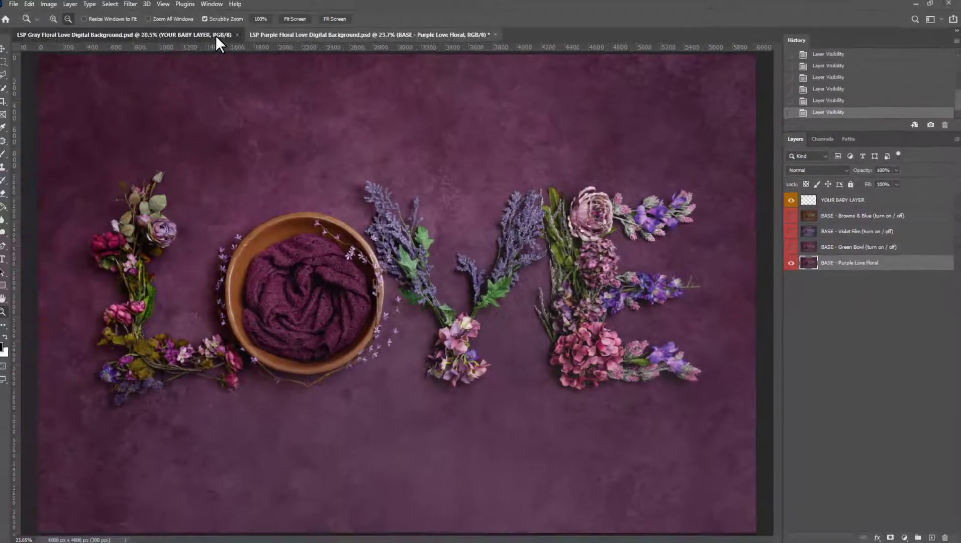
Switch to the gray floral document, preview its Pastel Haze, Vintage and Browns & Blue variants, and hide them again
left_click(75, 4)
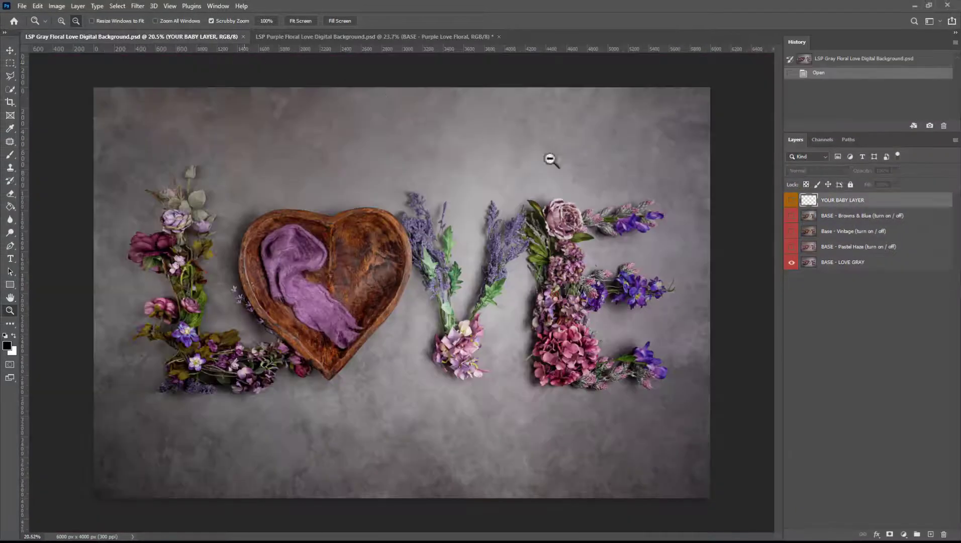
left_click(815, 262)
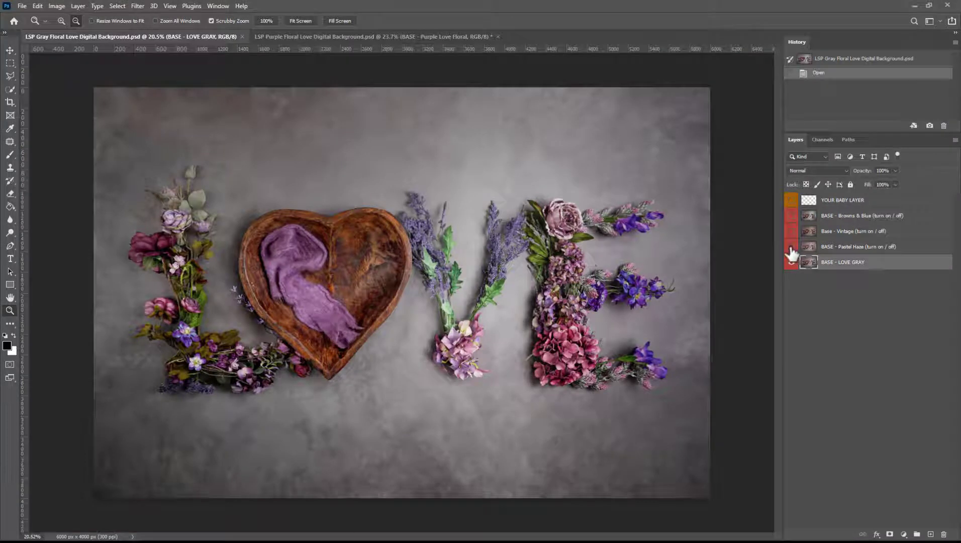
left_click(791, 247)
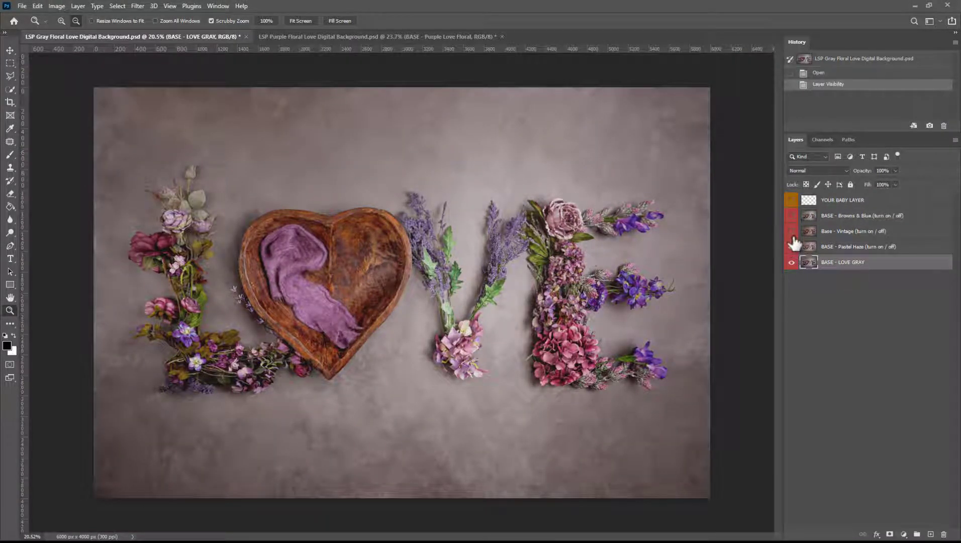
left_click(792, 233)
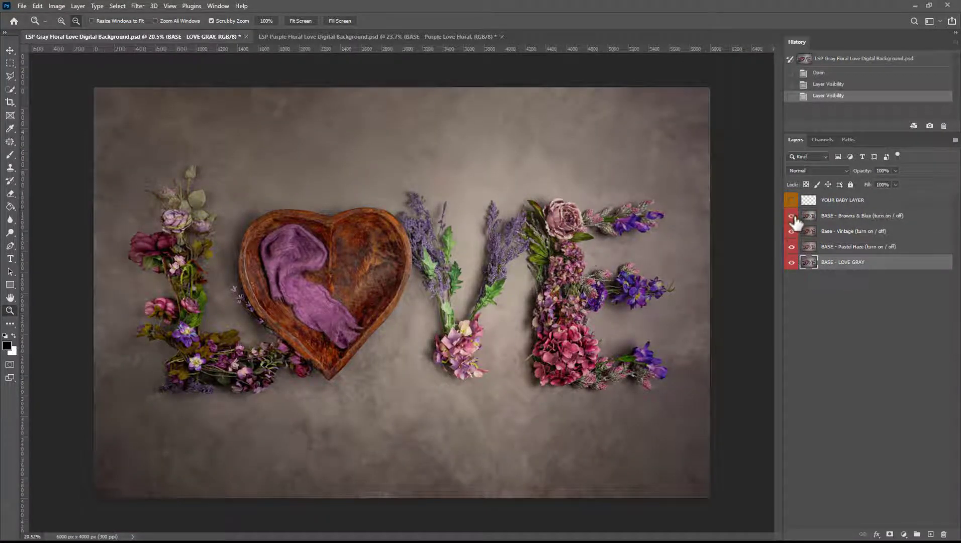
left_click(792, 216)
left_click(792, 216)
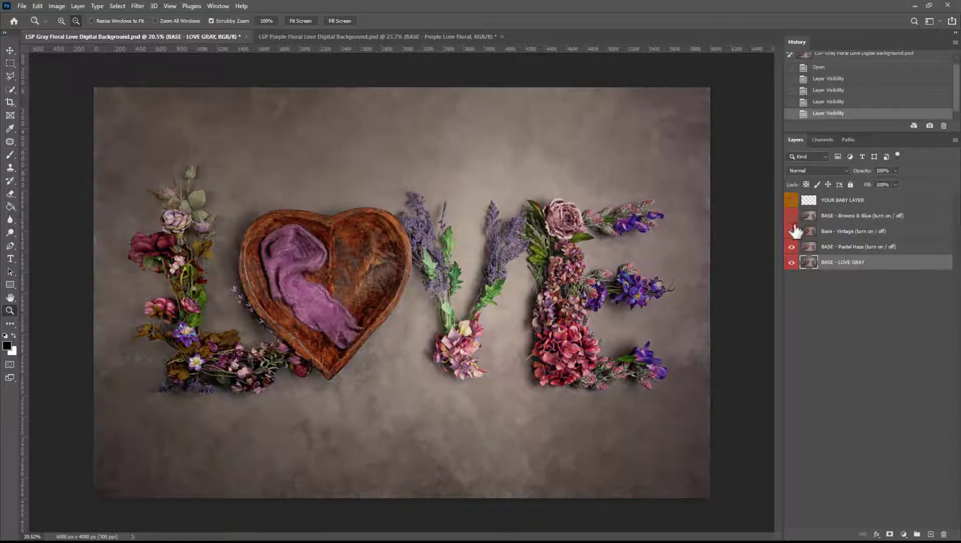
left_click(792, 232)
left_click(792, 247)
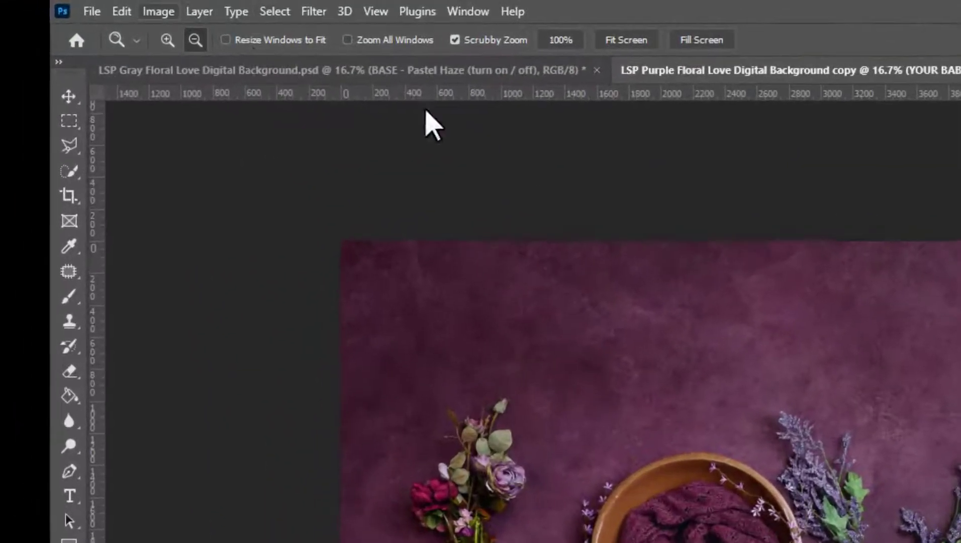
Duplicate the purple floral background image with its layers kept unmerged, under the suggested name
left_click(161, 11)
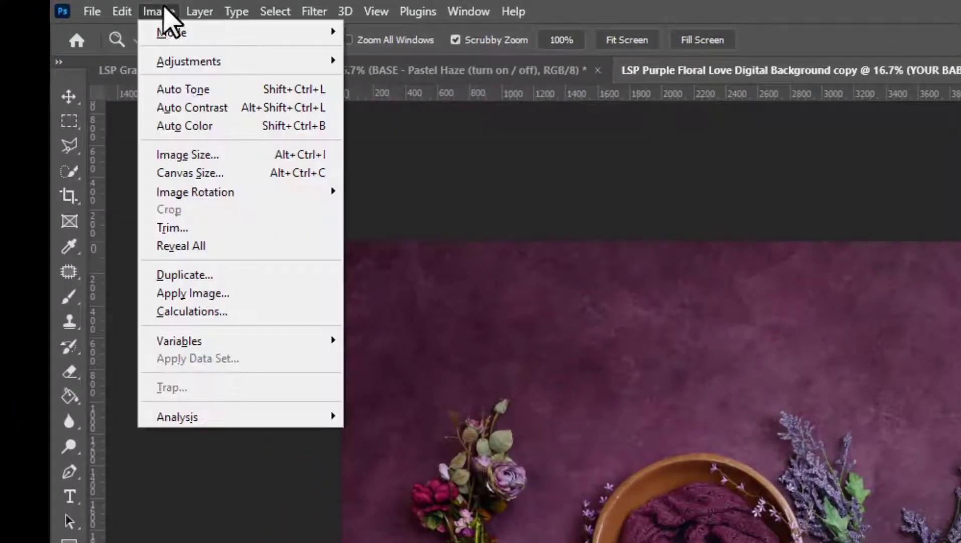
left_click(231, 275)
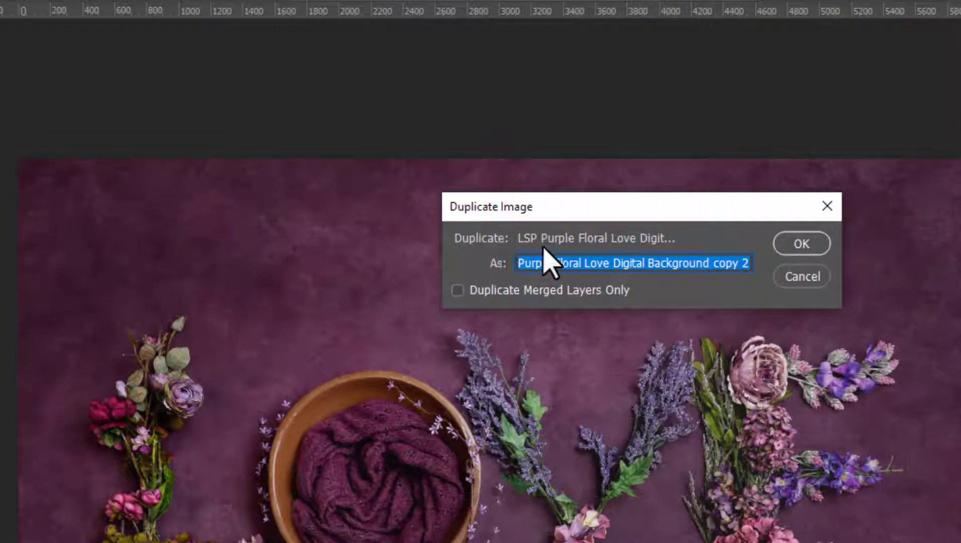
left_click(802, 244)
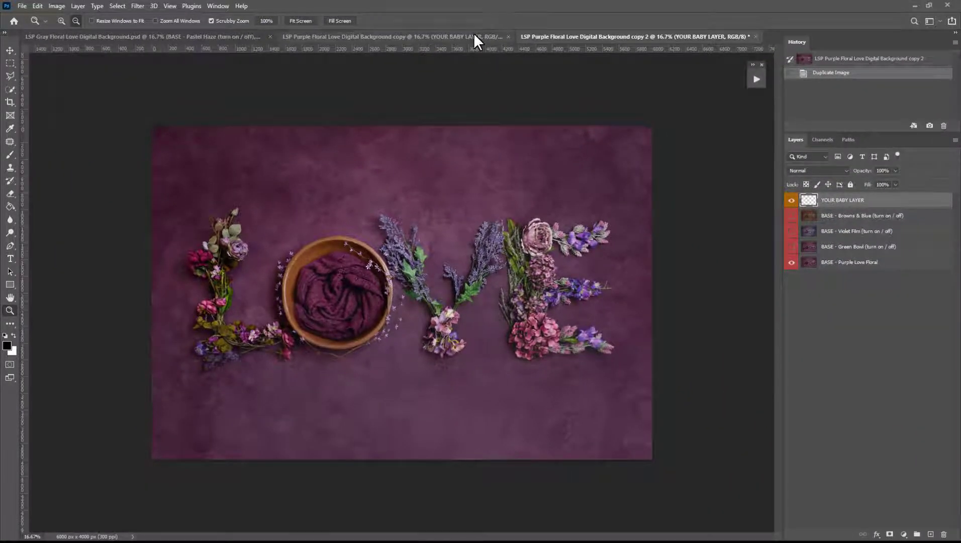
Close the first copy of the purple floral background without saving it
left_click(473, 34)
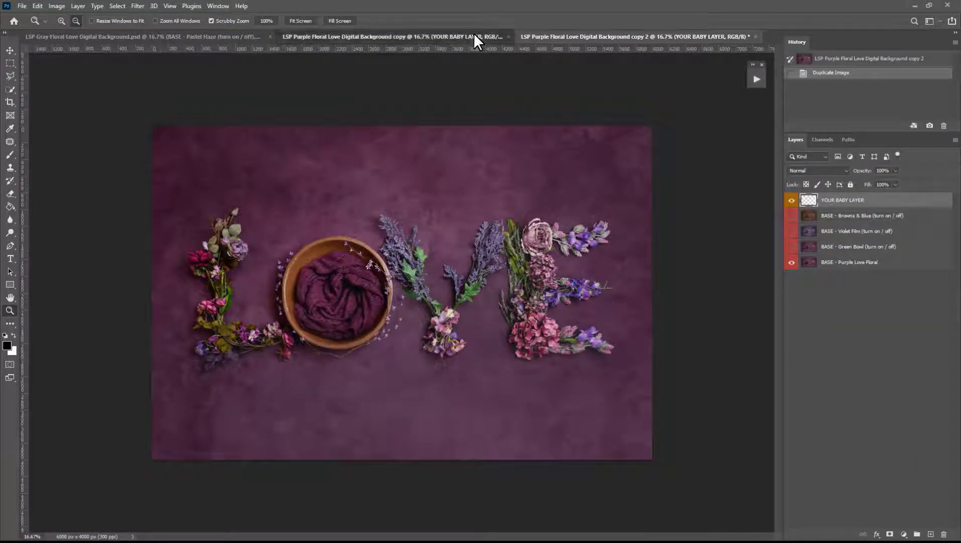
left_click(510, 38)
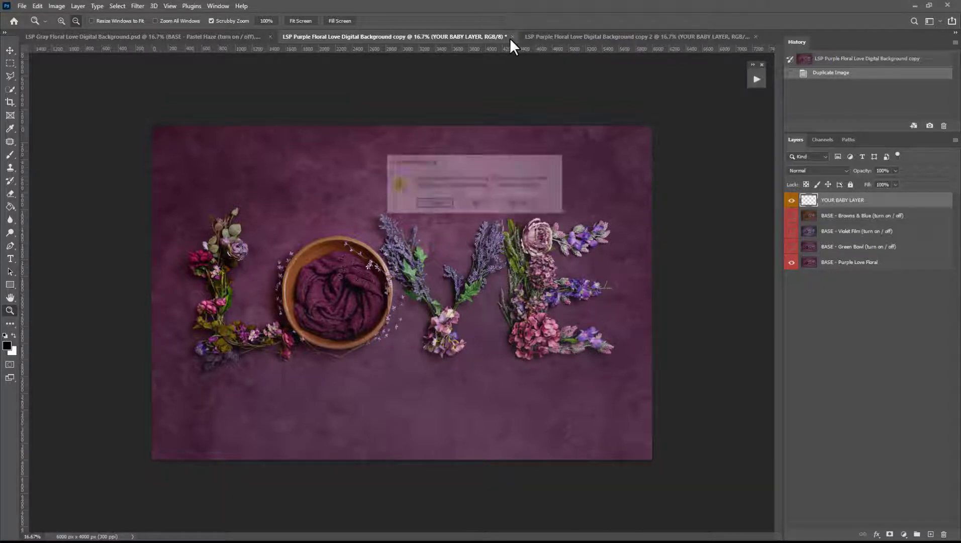
left_click(477, 203)
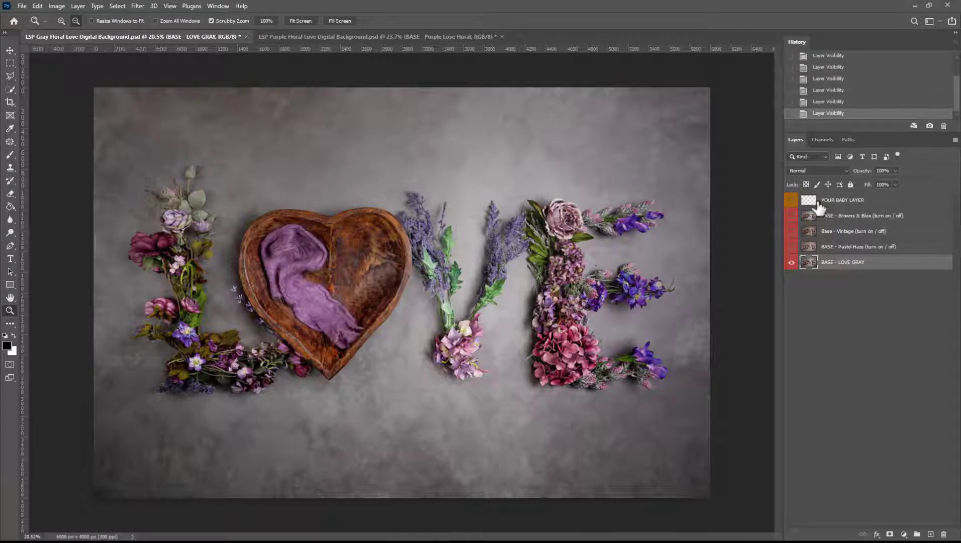
Select YOUR BABY LAYER in the gray floral document and make it visible
left_click(792, 201)
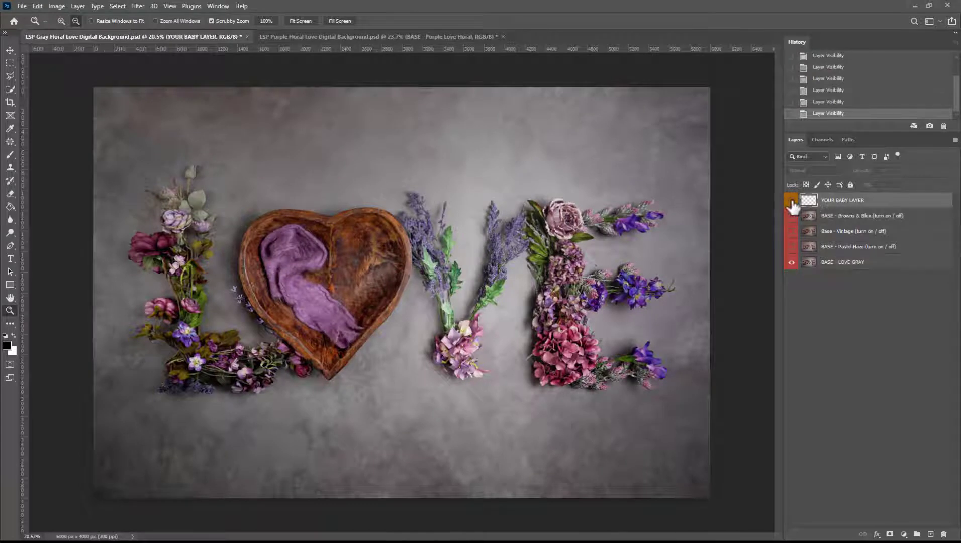
left_click(792, 201)
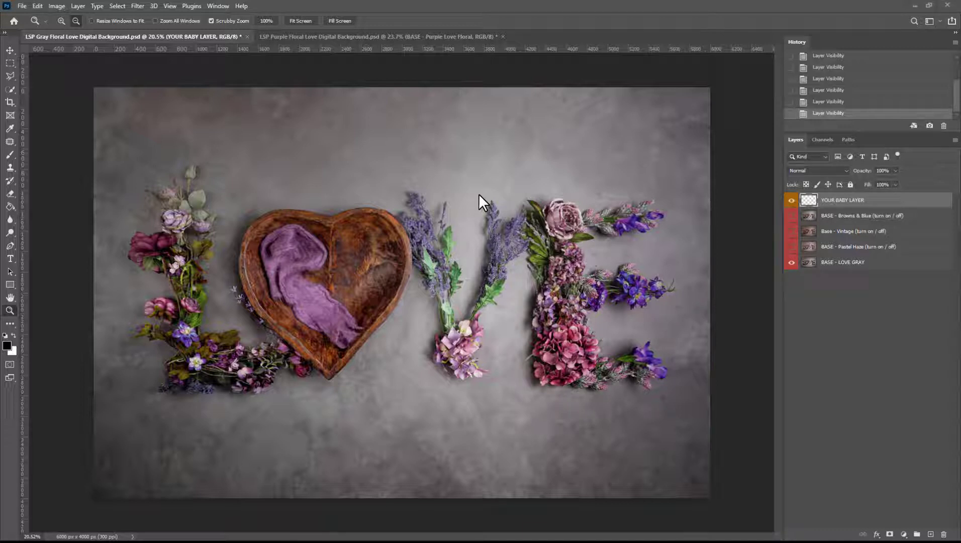
Show the Actions panel, place it beside the Layers panel and lengthen it to reveal more of the baby composite actions
left_click(217, 6)
left_click(228, 70)
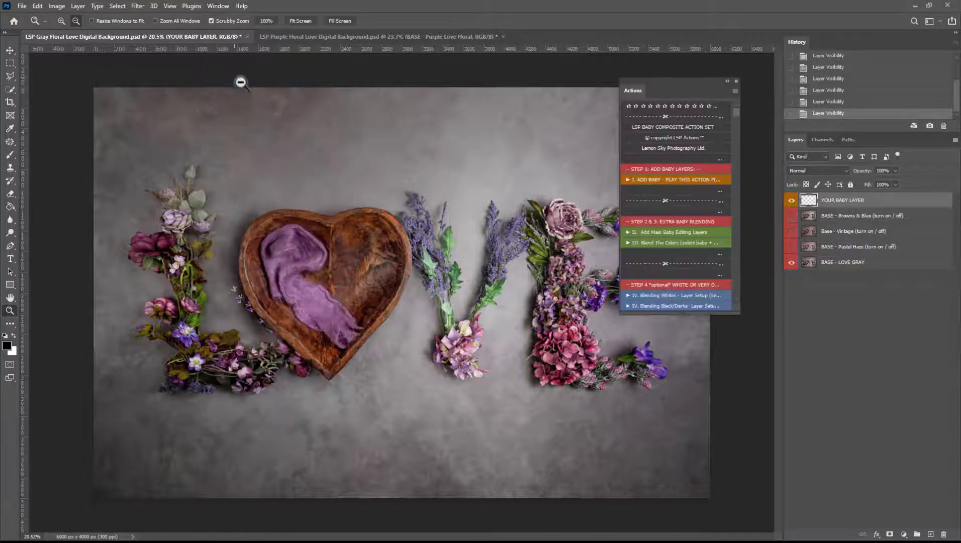
left_click_drag(638, 90, 644, 82)
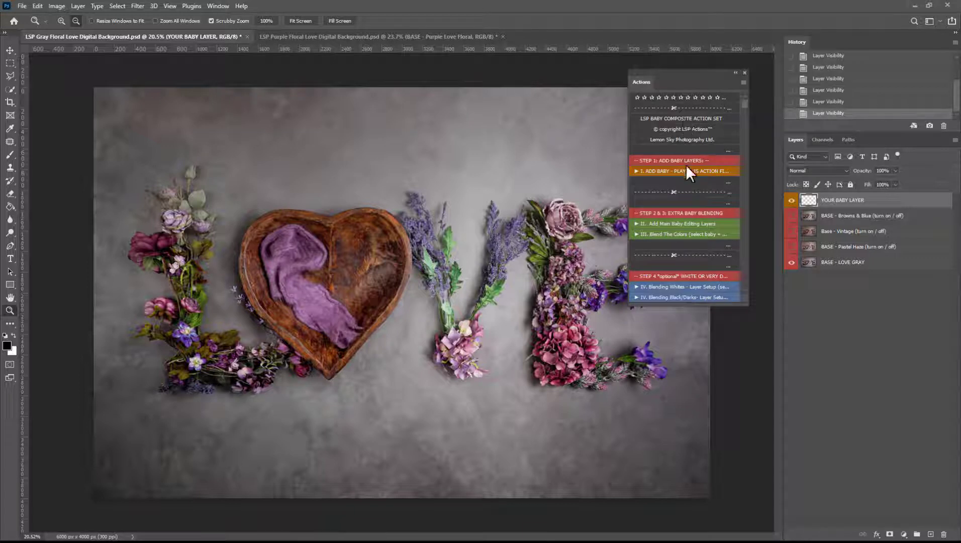
left_click_drag(649, 82, 671, 67)
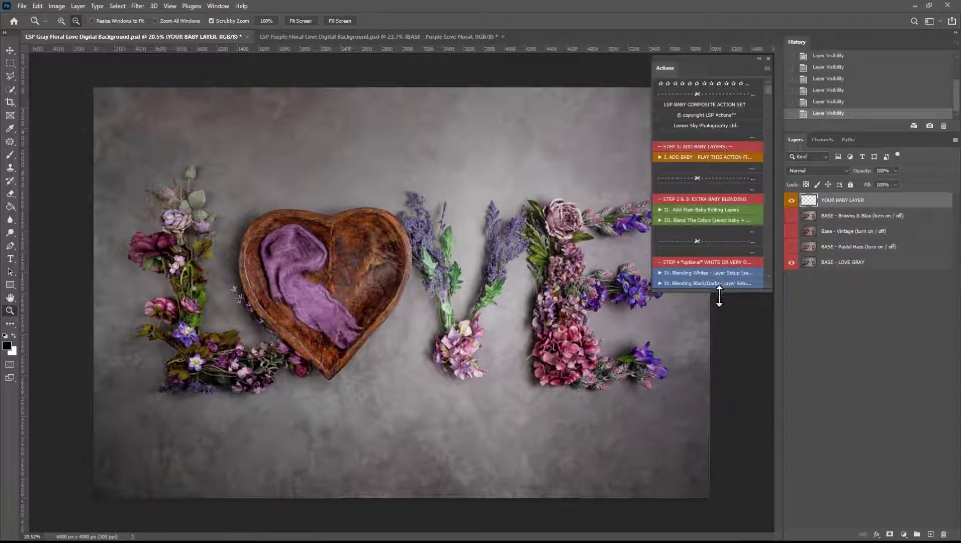
left_click_drag(719, 289, 722, 383)
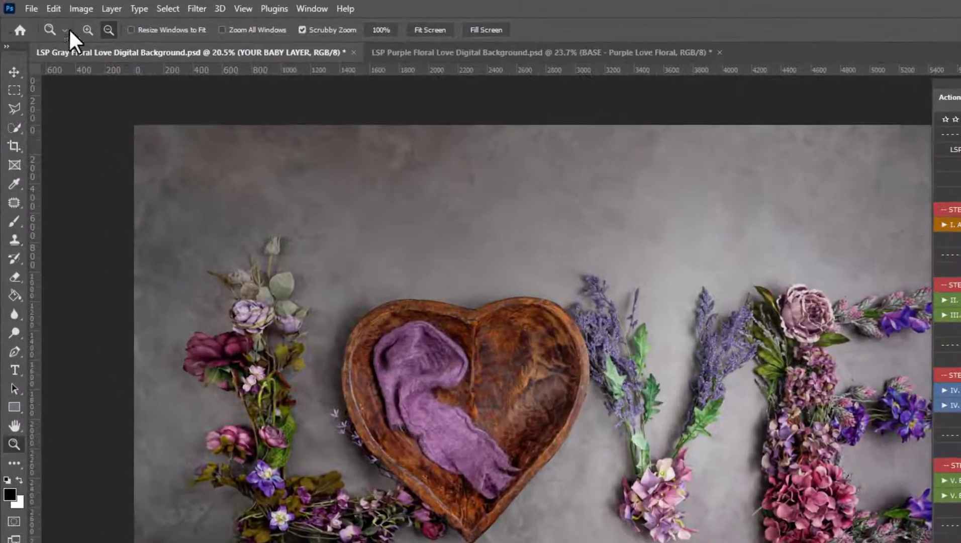
Play the I. ADD BABY action on the gray floral document and place s_N9A3421.jpg as the baby image
left_click(29, 9)
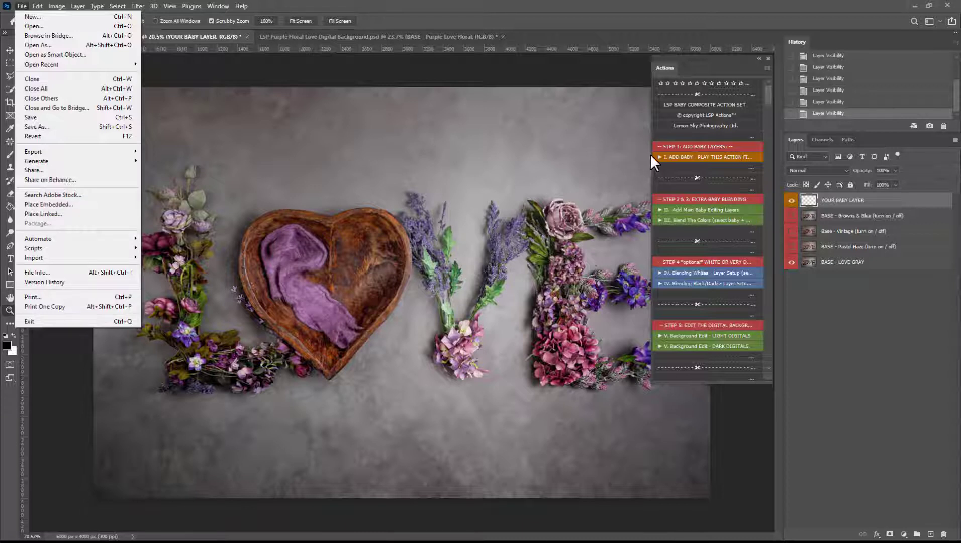
left_click(668, 158)
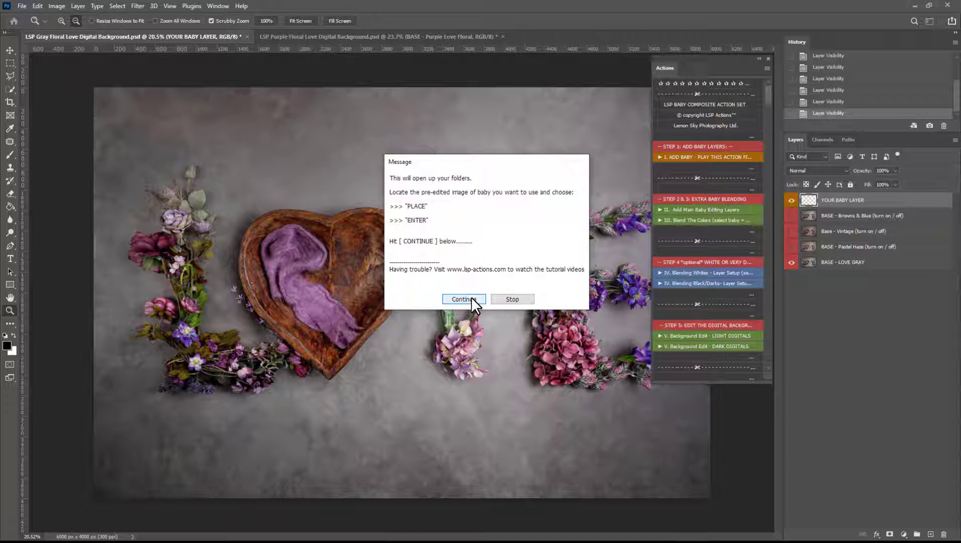
left_click(470, 297)
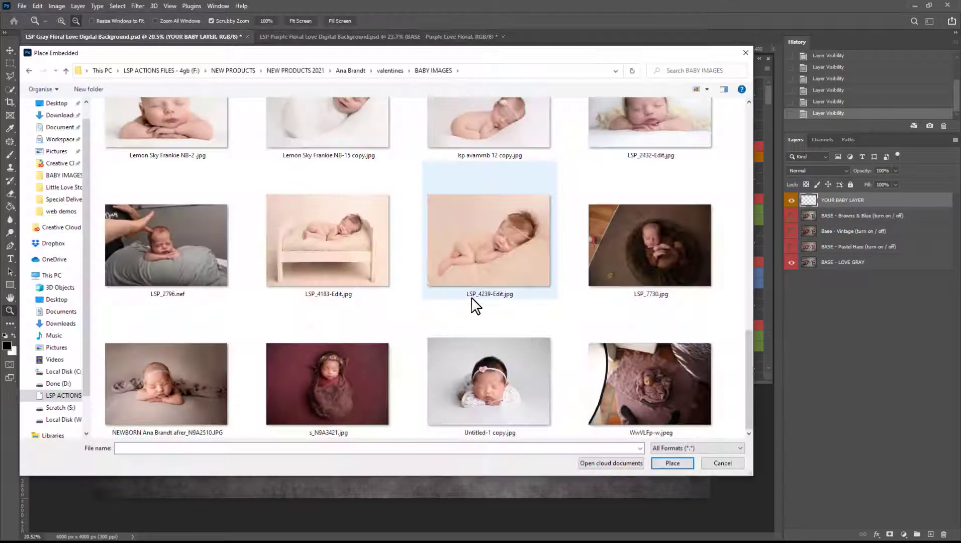
left_click(325, 385)
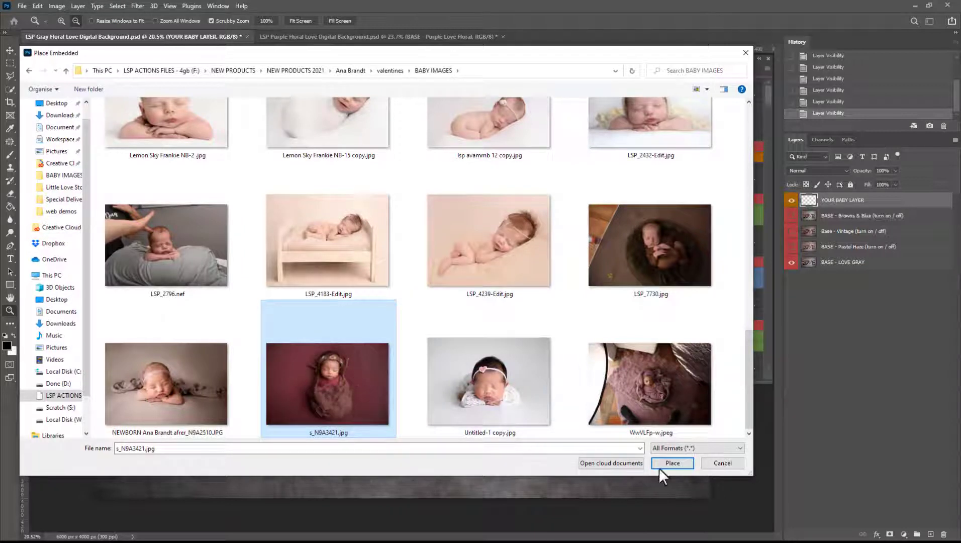
left_click(671, 462)
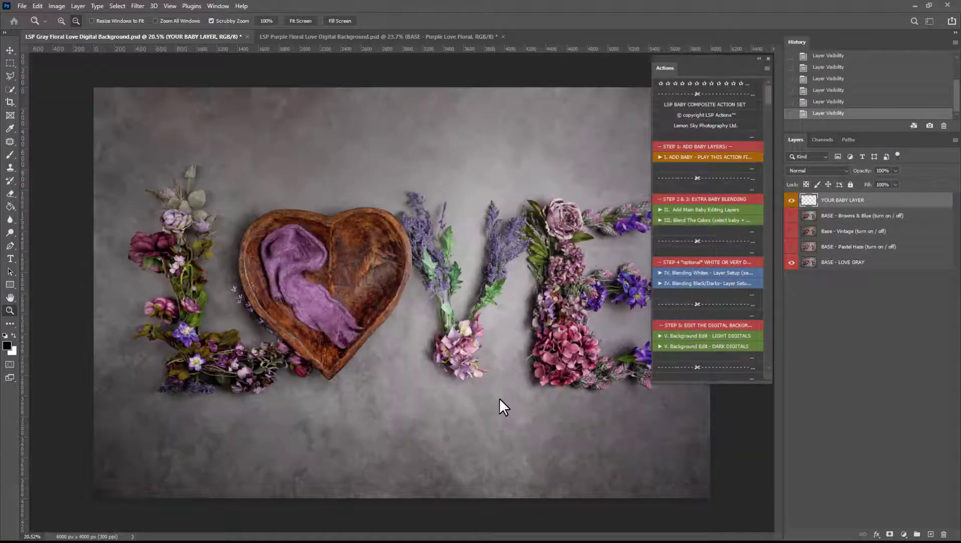
Move the placed baby image up so it lies across the heart bowl and the letter V
left_click_drag(341, 290, 346, 220)
left_click_drag(378, 270, 430, 421)
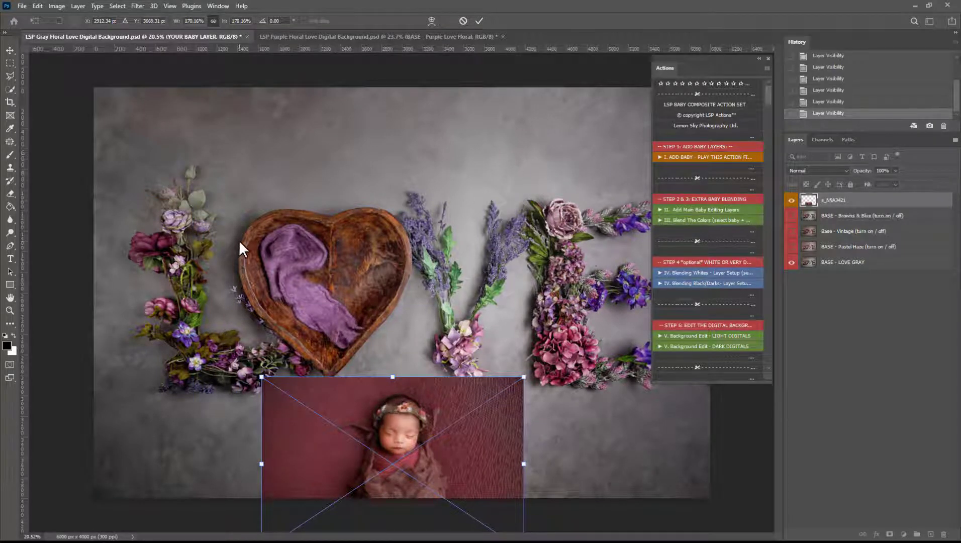
left_click_drag(331, 402, 355, 250)
Try the placed baby image flipped horizontally, shift it slightly and flip it back
right_click(339, 339)
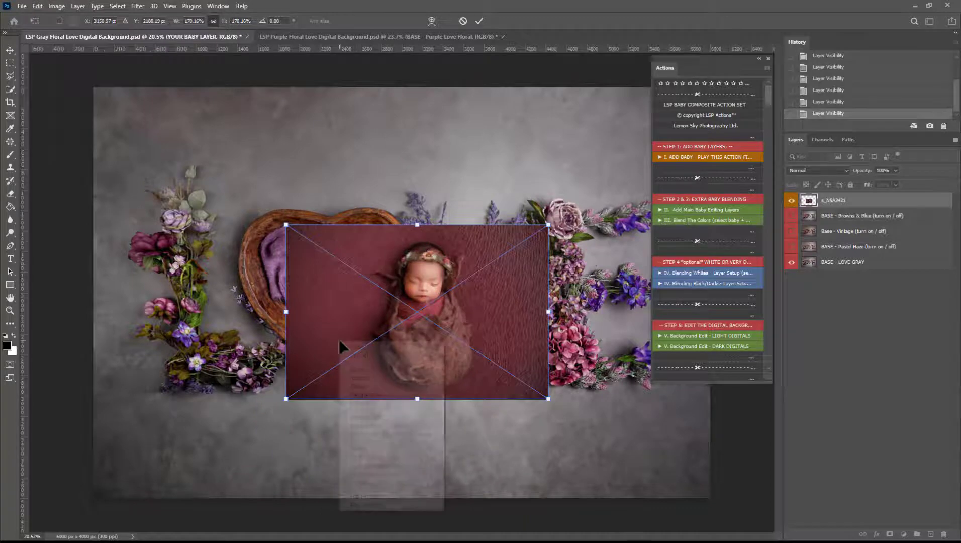
left_click(386, 495)
left_click_drag(344, 244, 400, 244)
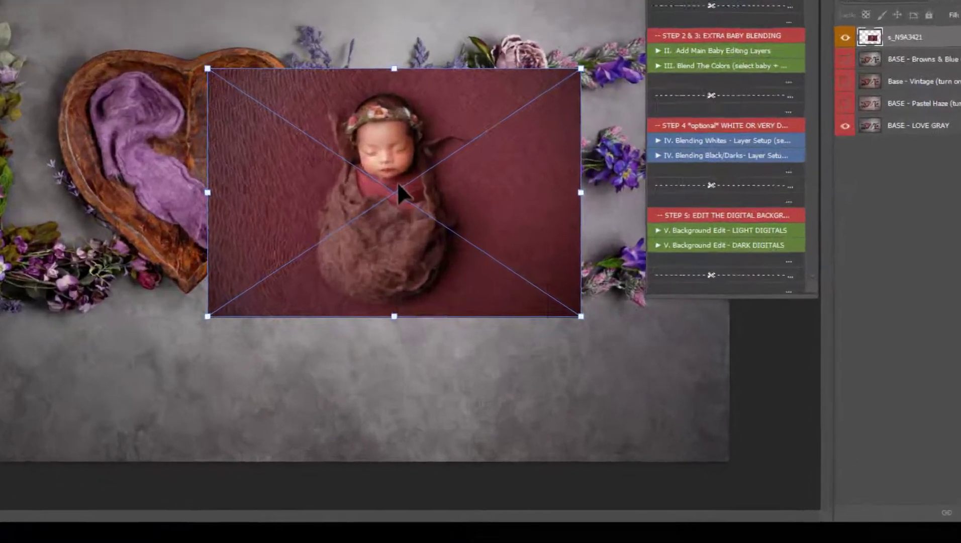
right_click(477, 304)
left_click(422, 395)
Commit the baby image near the heart bowl, enlarge the baby layer to about 189% and move it over the purple wrap
left_click_drag(365, 258, 199, 266)
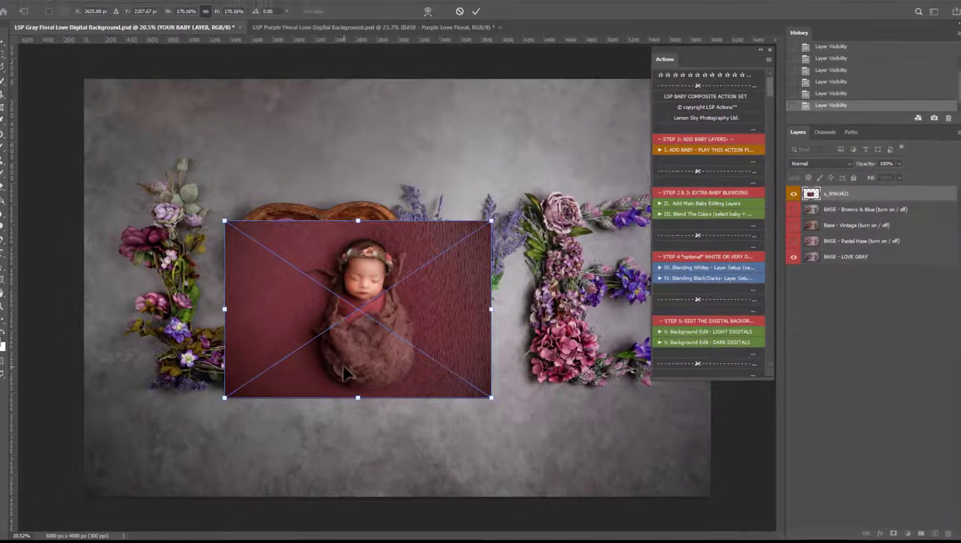
key("Return")
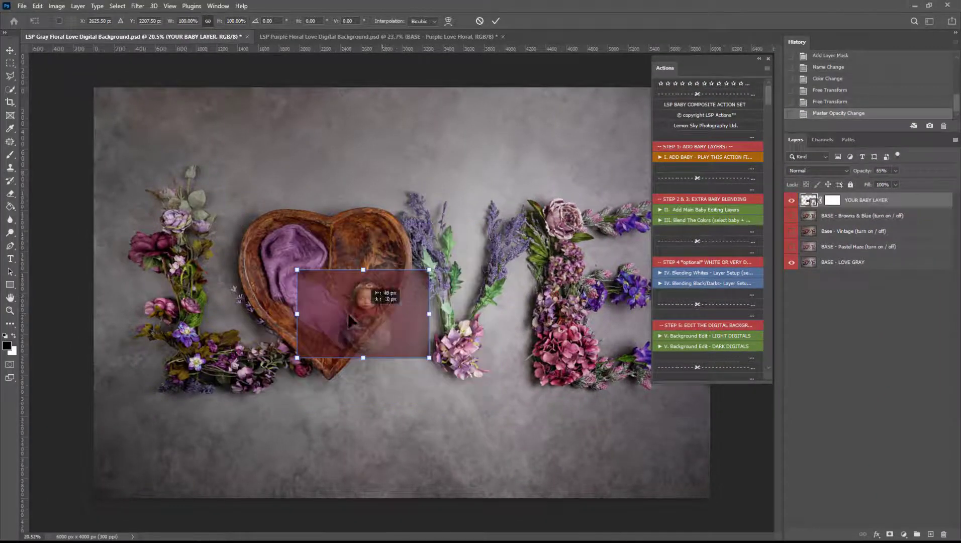
left_click_drag(348, 313, 355, 319)
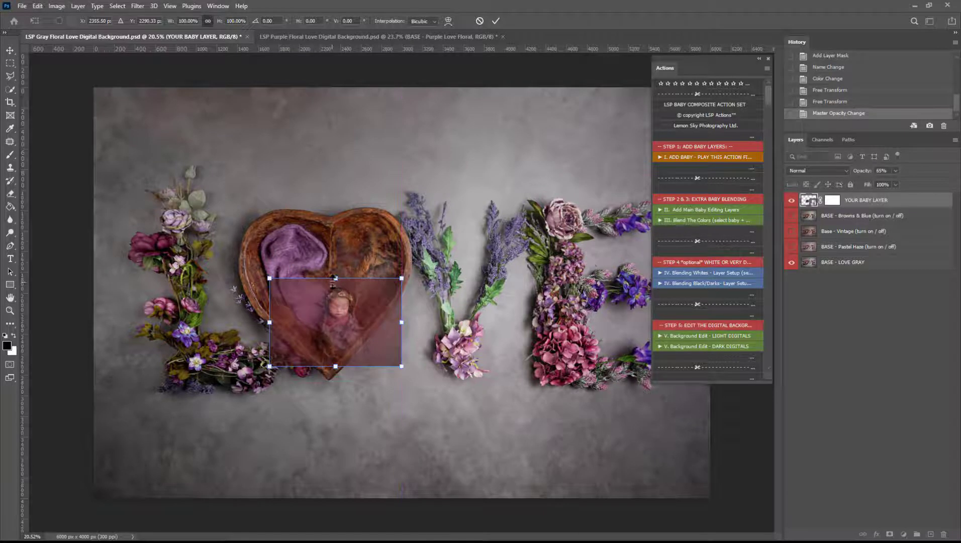
left_click_drag(335, 278, 336, 196)
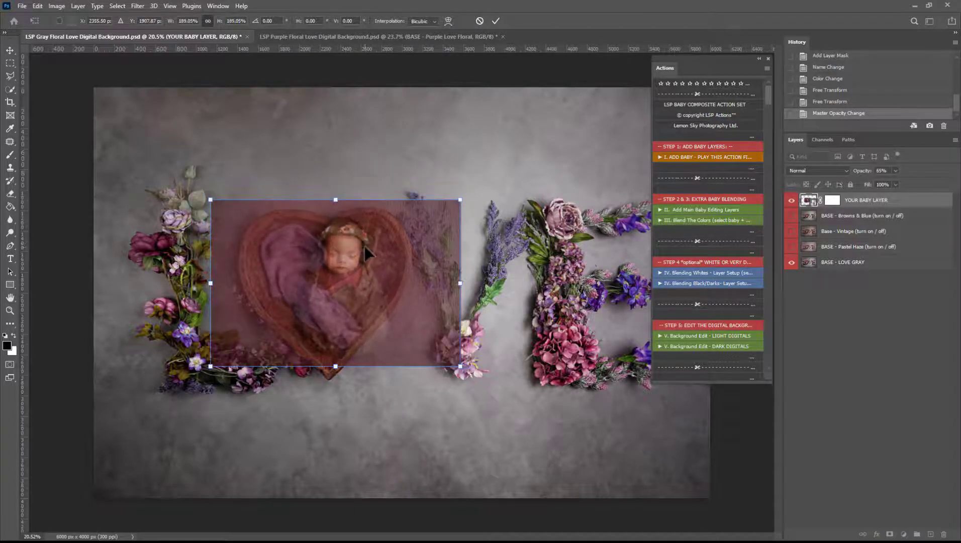
left_click_drag(364, 245, 318, 243)
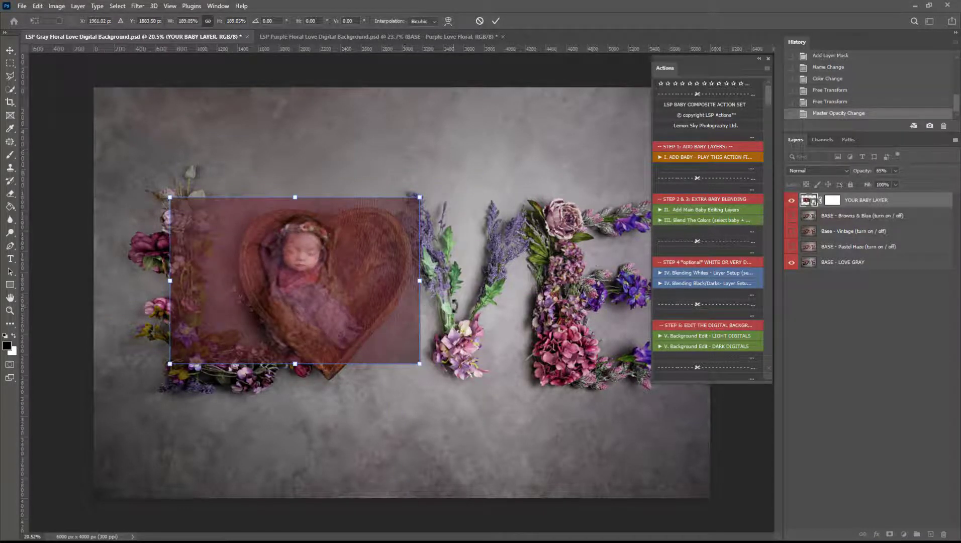
Rotate the semi-transparent baby layer to about -11.4° and try it at about 150% scale inside the heart bowl
left_click_drag(456, 305, 459, 272)
mouse_move(352, 305)
left_mouse_down()
mouse_move(366, 312)
mouse_move(359, 307)
left_mouse_up()
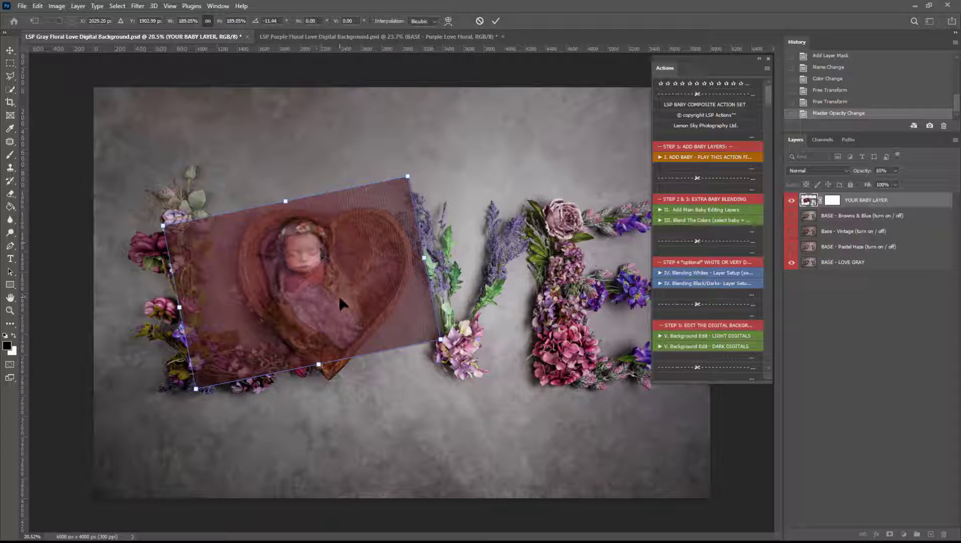
left_click_drag(425, 258, 373, 267)
left_click_drag(328, 286, 370, 295)
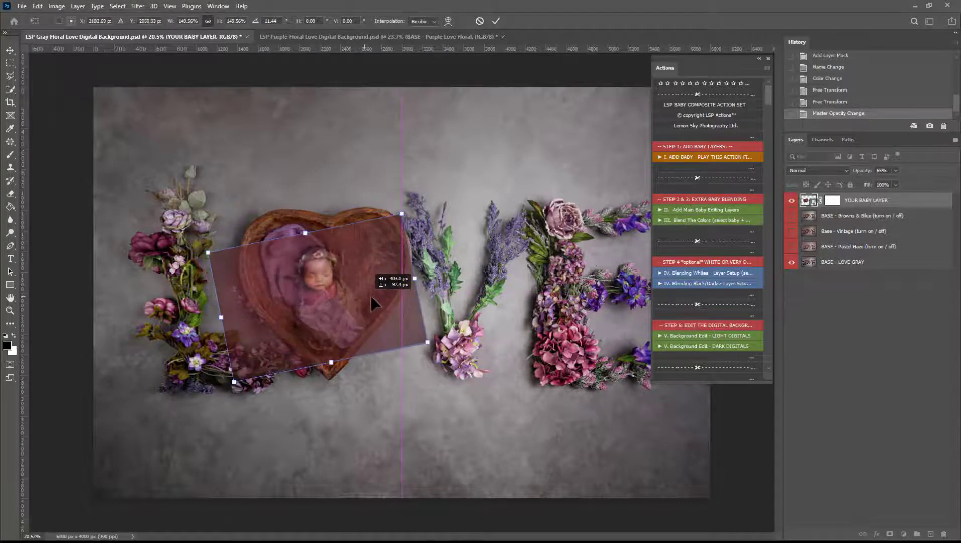
Scale the baby layer to about 188%, rotate it to about -17.4°, fit it over the purple wrap and finish the action
mouse_move(305, 233)
left_mouse_down()
mouse_move(298, 199)
mouse_move(314, 242)
left_mouse_up()
left_click_drag(463, 243, 463, 226)
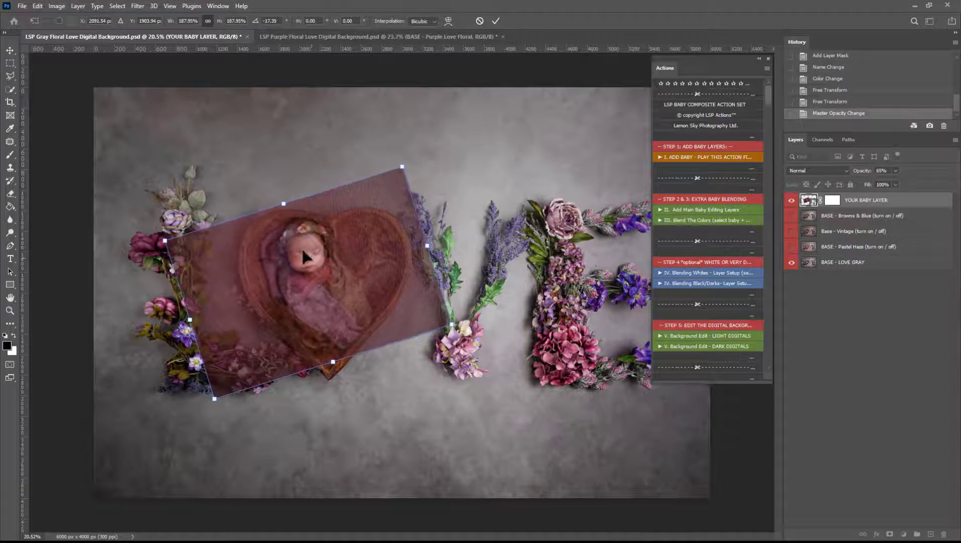
left_click_drag(290, 255, 319, 244)
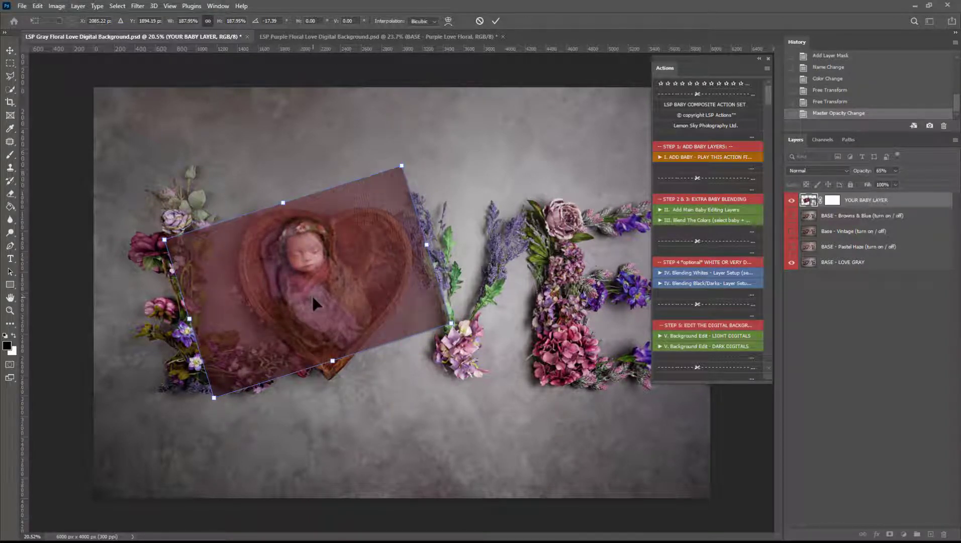
key("Return")
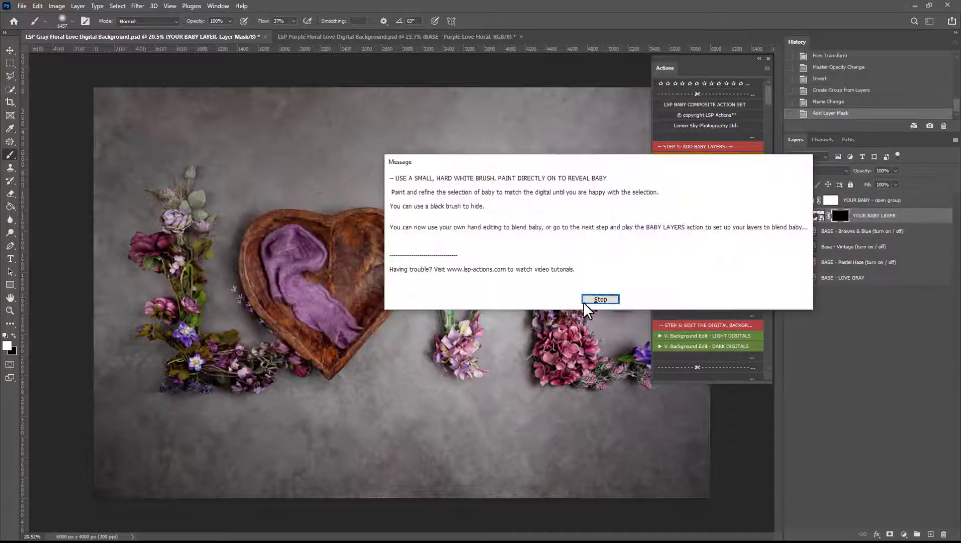
left_click(600, 299)
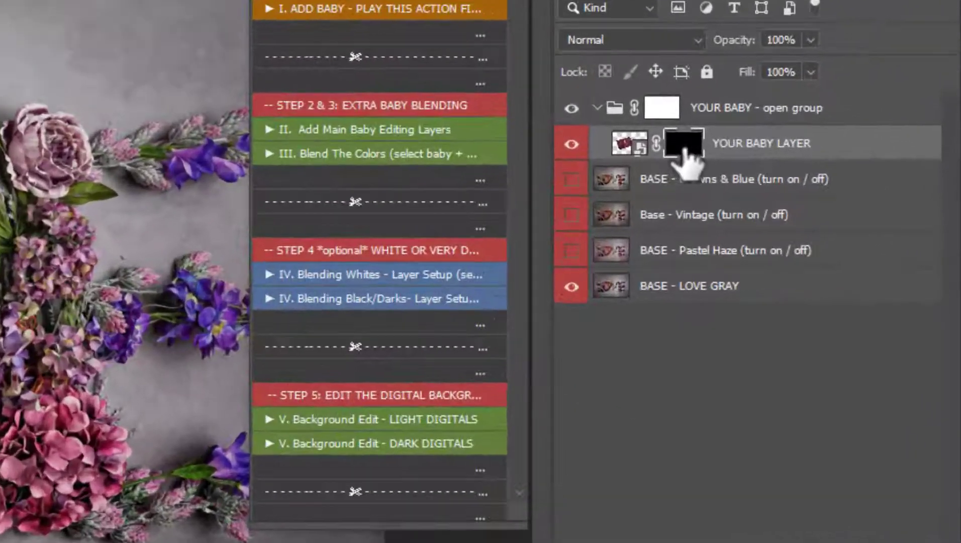
Toggle the YOUR BABY LAYER mask off and on, and select the baby automatically with Select Subject
left_click(841, 217, "shift")
left_click(672, 147, "shift")
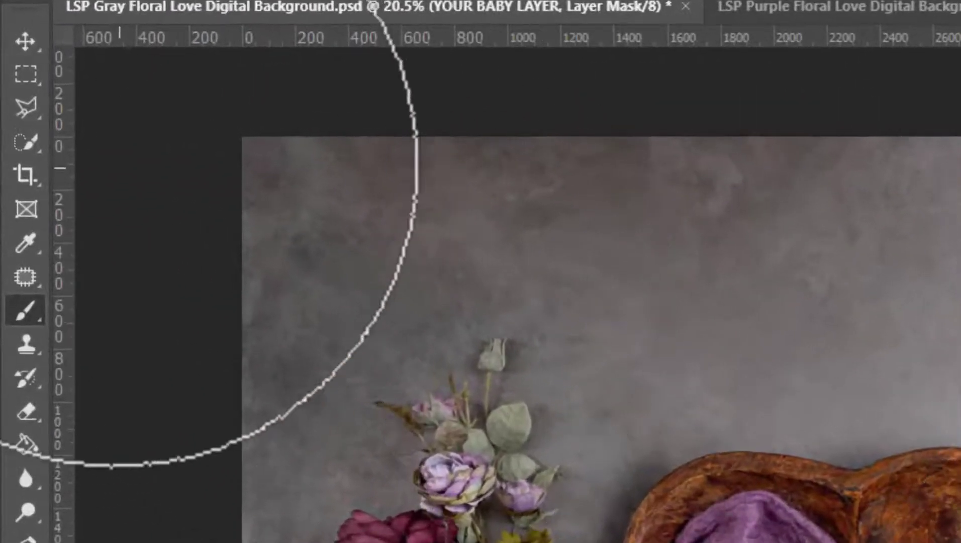
left_click(30, 145)
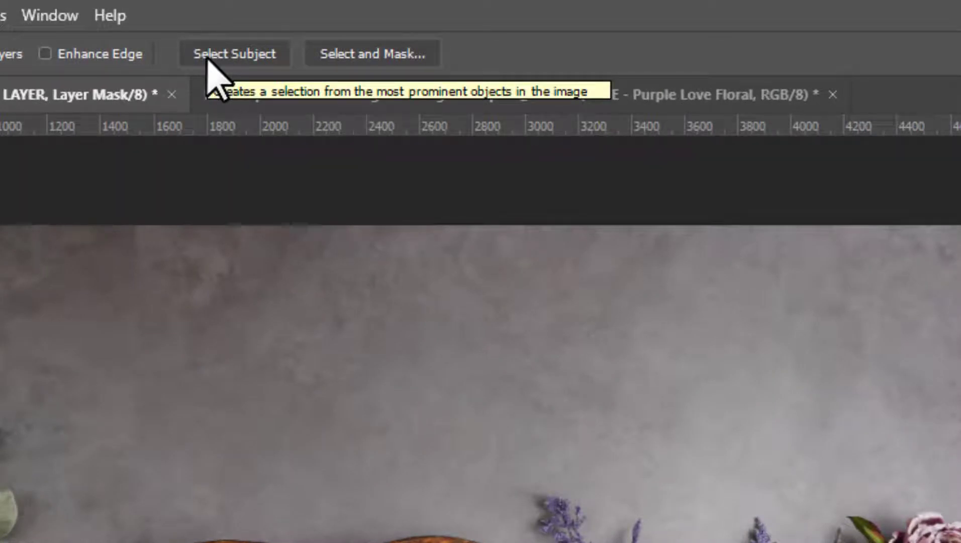
left_click(208, 58)
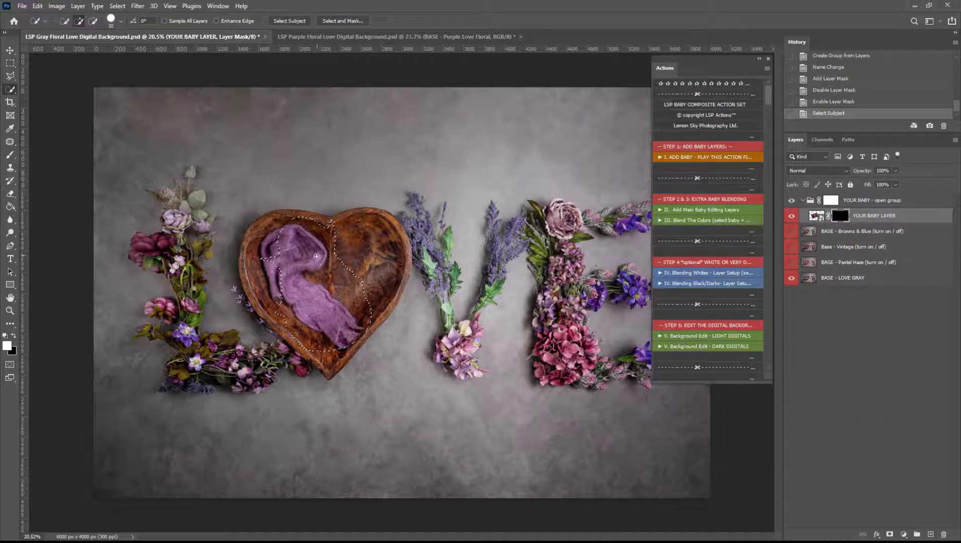
Paint white with the Brush inside the selection on the mask to reveal the baby, and deselect
left_click(11, 154)
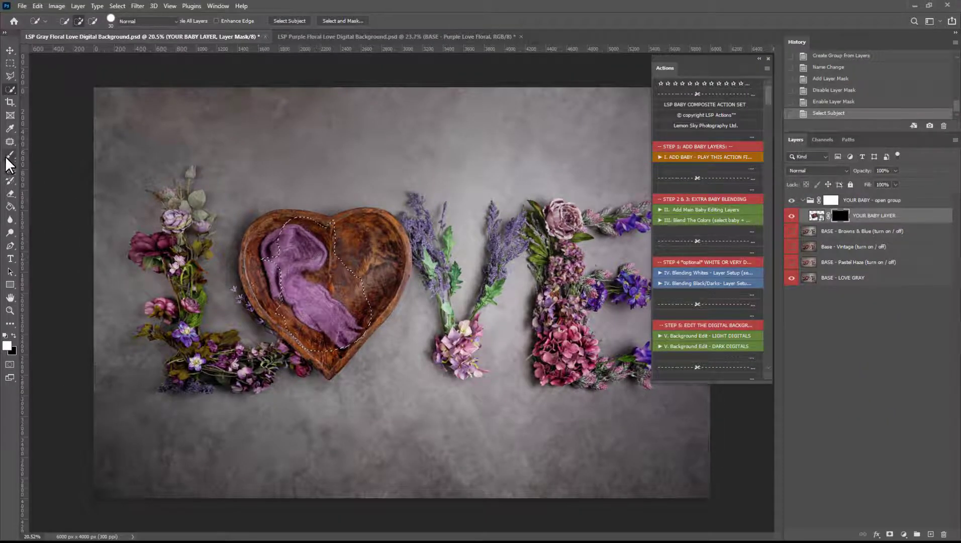
mouse_move(292, 278)
left_mouse_down()
mouse_move(311, 225)
mouse_move(333, 268)
mouse_move(311, 254)
mouse_move(321, 241)
mouse_move(325, 272)
left_mouse_up()
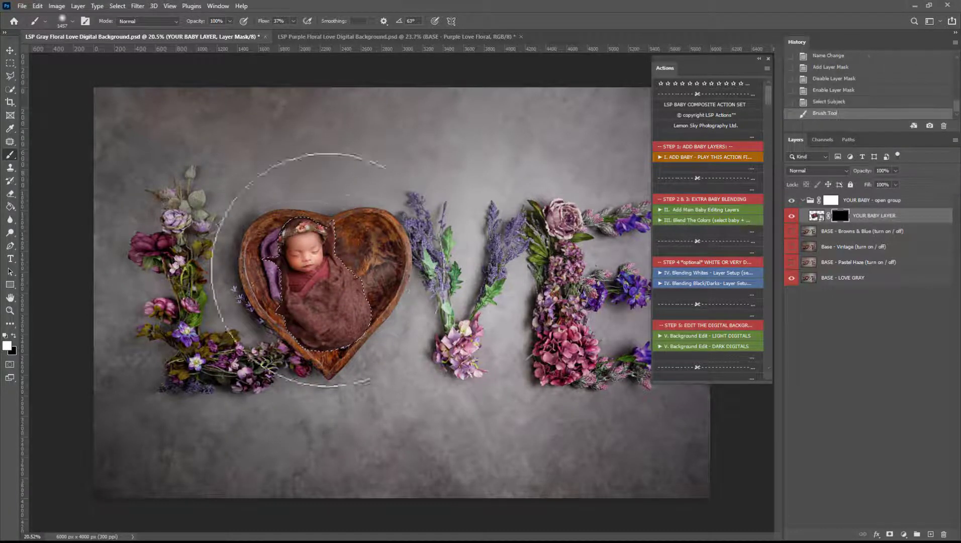
key("ctrl+d")
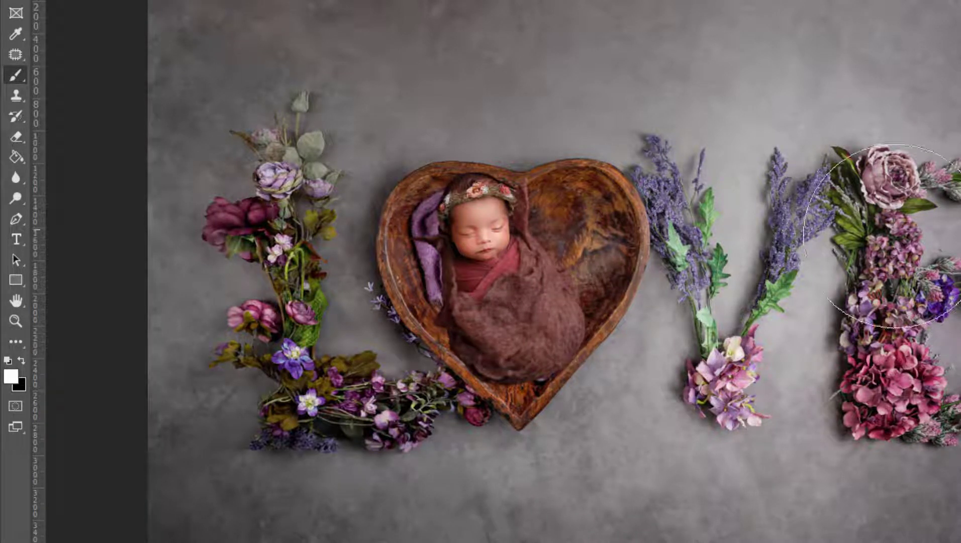
Free Transform the masked baby layer, enlarging it slightly and rotating it a little counterclockwise within the heart bowl
key("ctrl+t")
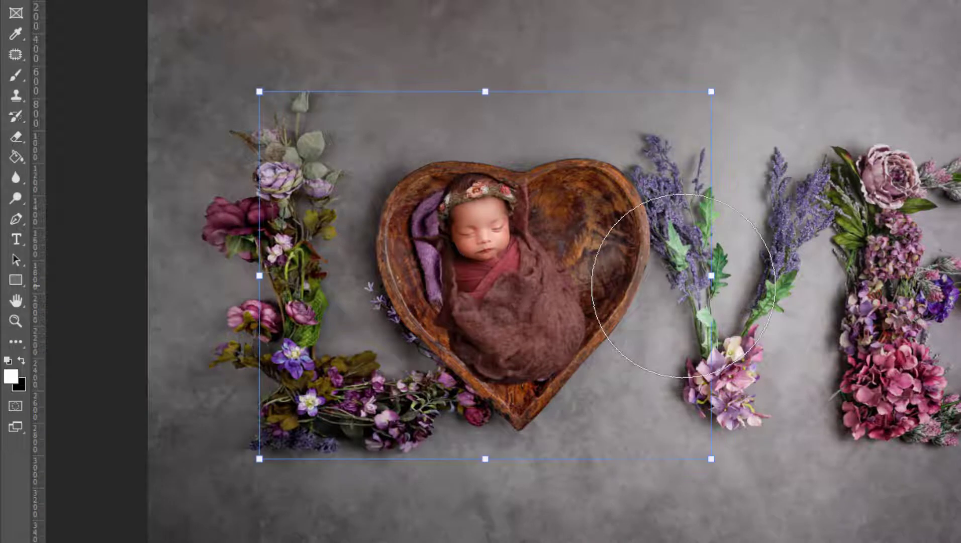
left_click_drag(710, 278, 669, 282)
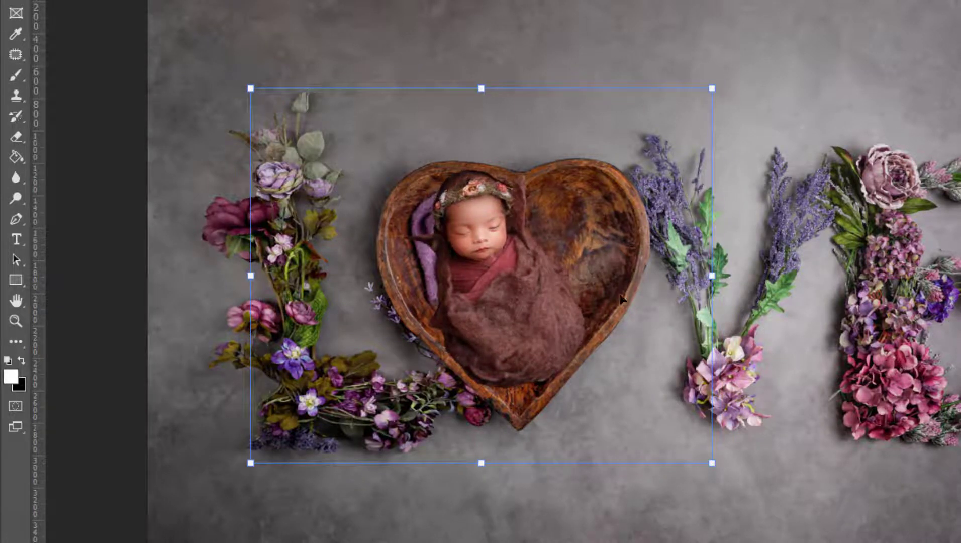
mouse_move(768, 294)
left_mouse_down()
mouse_move(770, 276)
mouse_move(759, 282)
left_mouse_up()
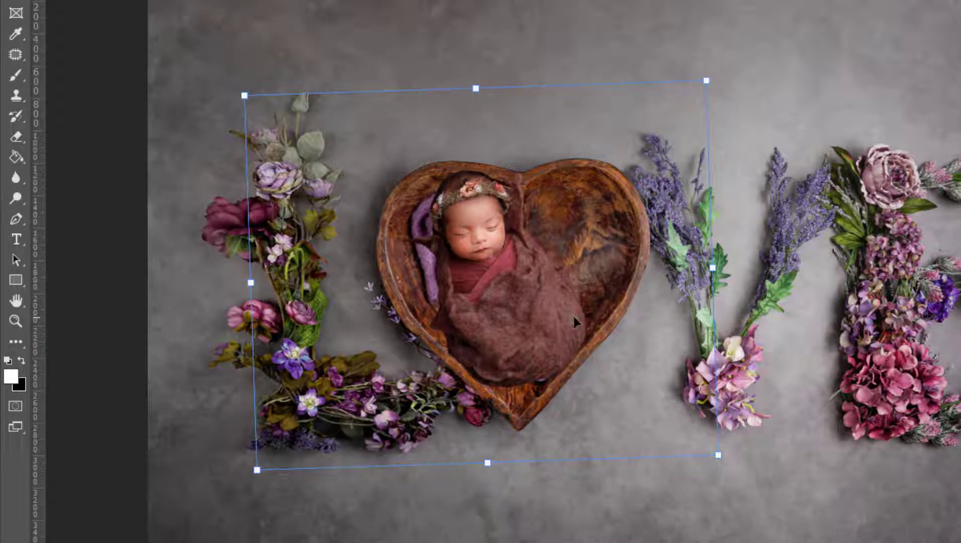
key("Return")
key("b")
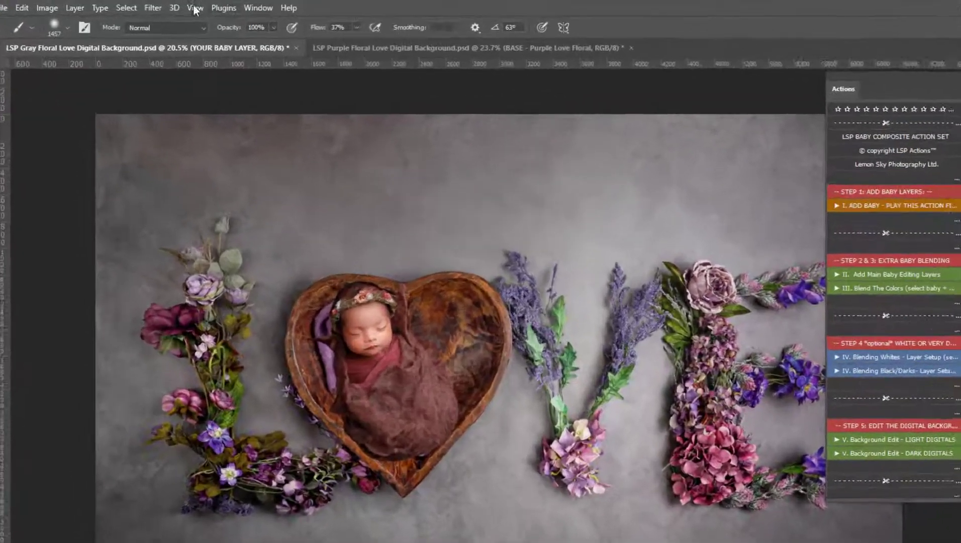
Start the Liquify filter on the baby layer, show BASE - LOVE GRAY as the backdrop and activate the Forward Warp tool
left_click(137, 6)
left_click(193, 151)
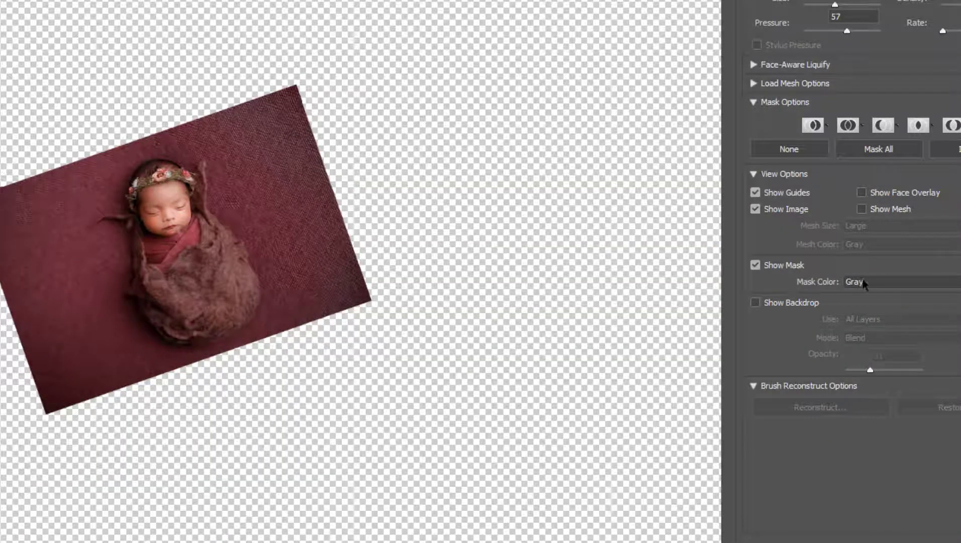
left_click(785, 303)
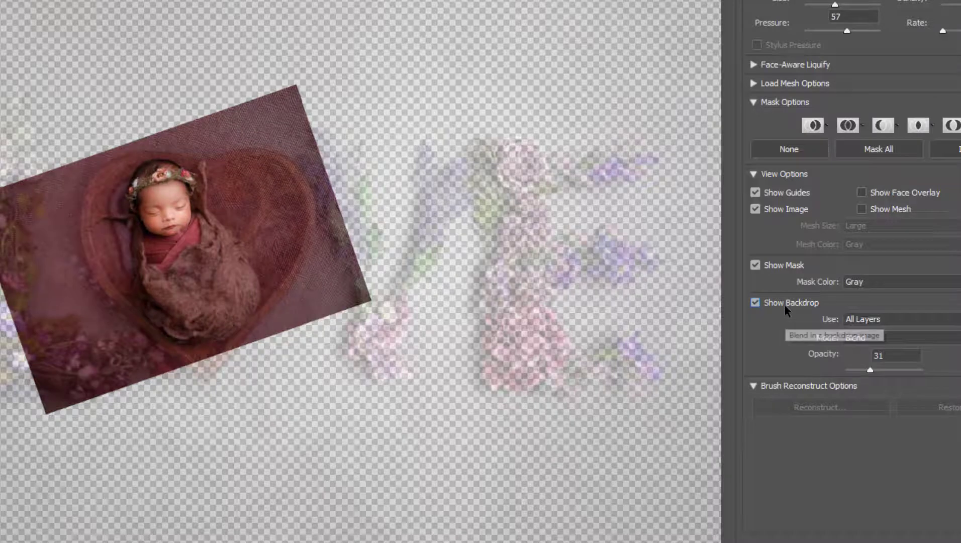
left_click(880, 326)
left_click(883, 345)
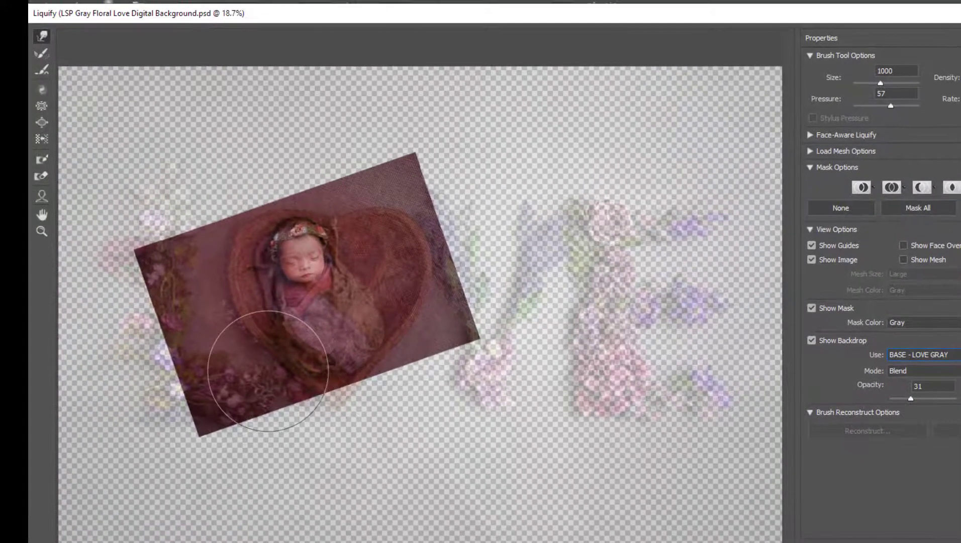
key("z")
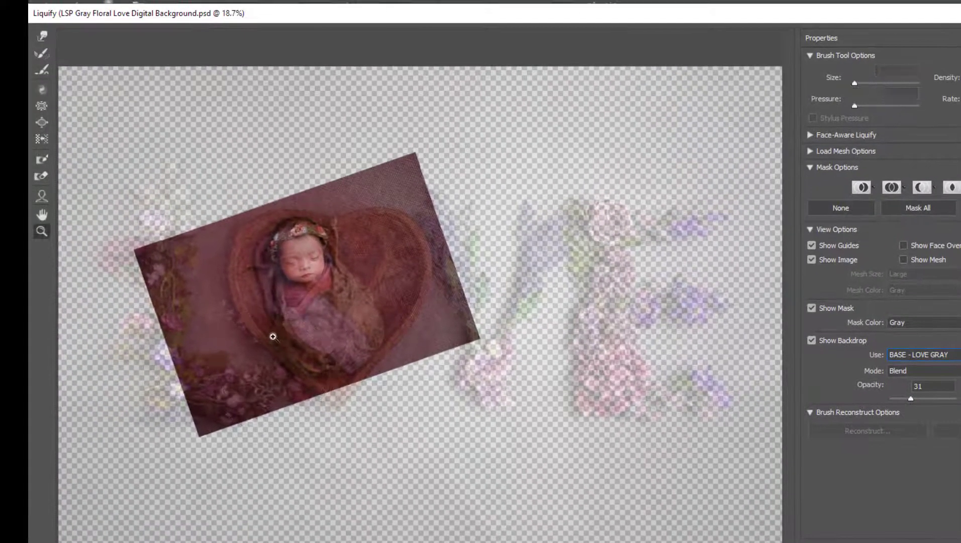
left_click(331, 332)
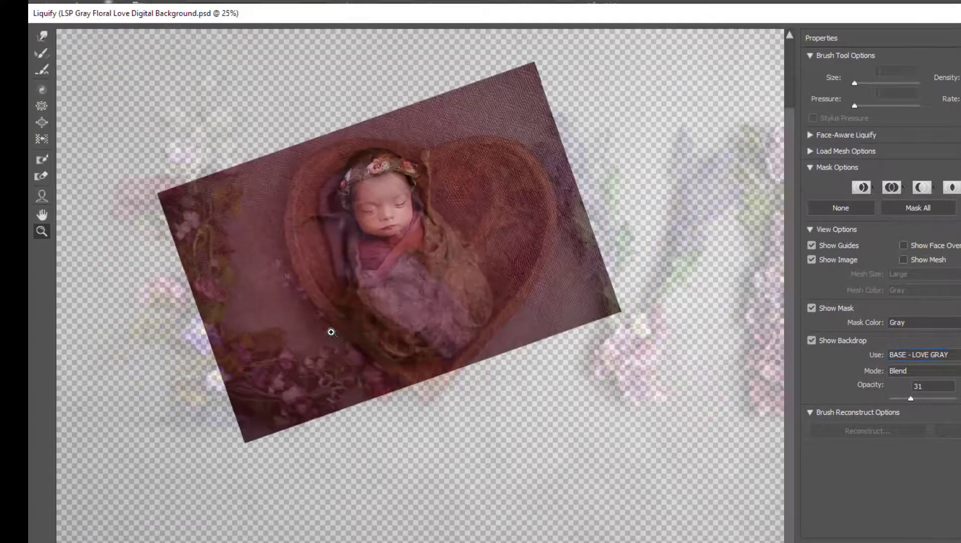
left_click(42, 35)
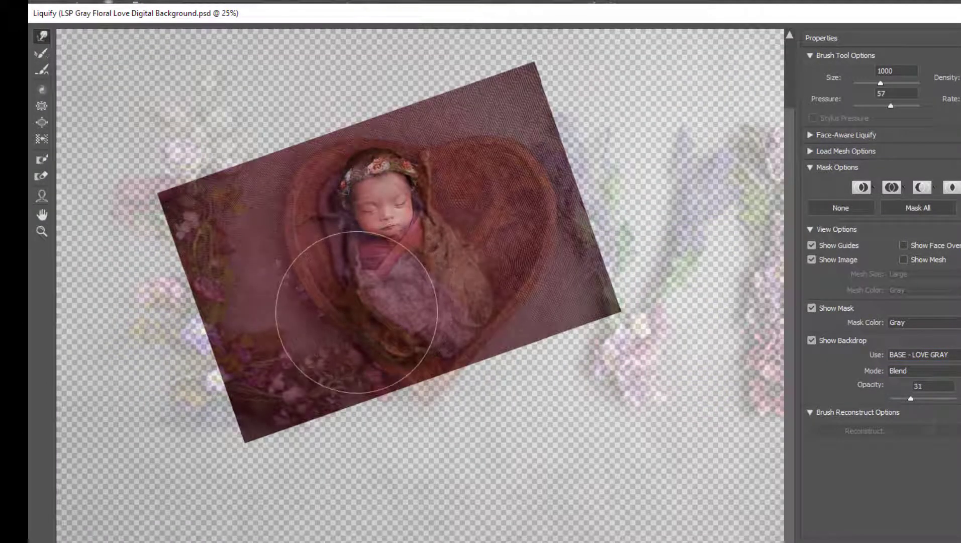
Warp the lower part of the baby layer up toward the bowl's inner right side with a 1000-size brush and apply Liquify
mouse_move(353, 320)
left_mouse_down()
mouse_move(365, 316)
mouse_move(382, 368)
mouse_move(483, 348)
mouse_move(517, 321)
mouse_move(483, 279)
mouse_move(497, 253)
mouse_move(485, 246)
left_mouse_up()
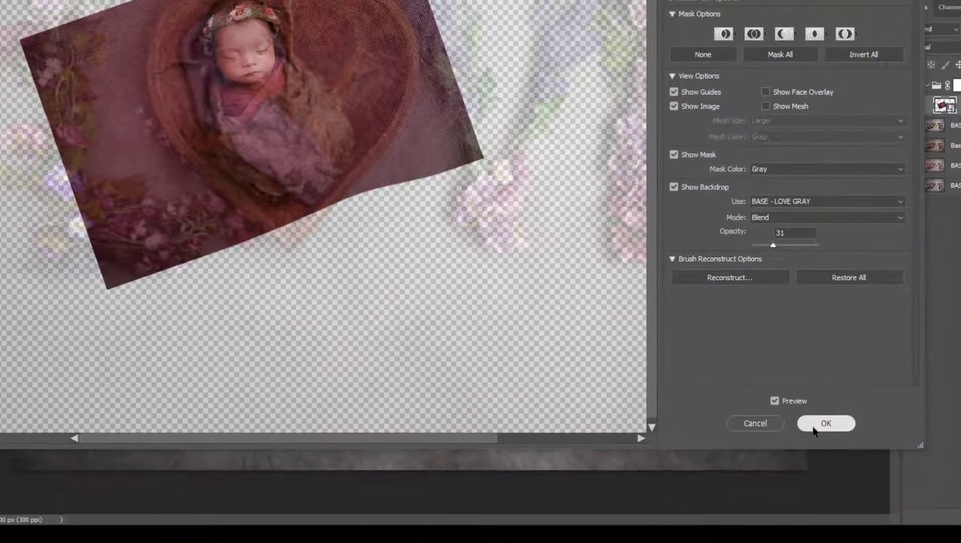
left_click(821, 422)
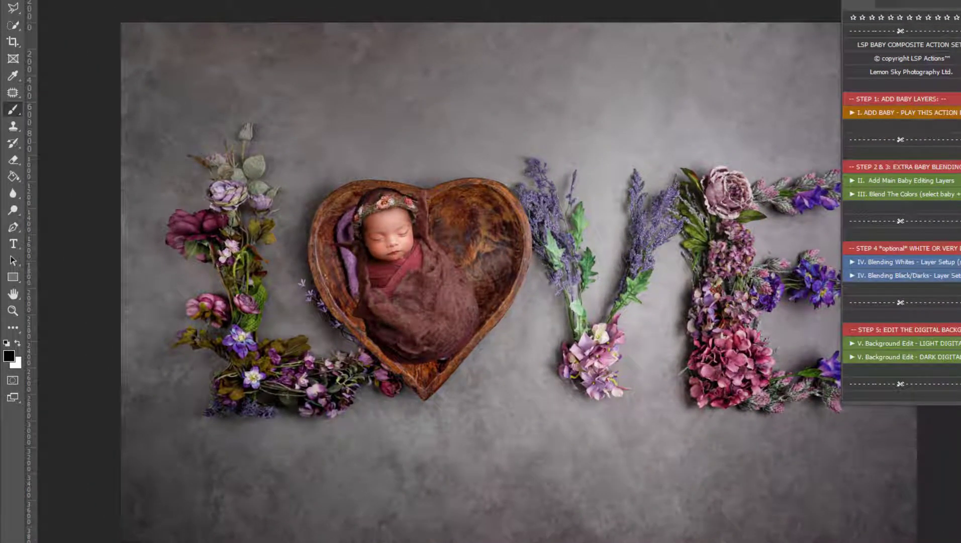
Set the Brush flow to 46% and paint black on the baby mask down the left edge of the wrap
left_click_drag(399, 291, 454, 325)
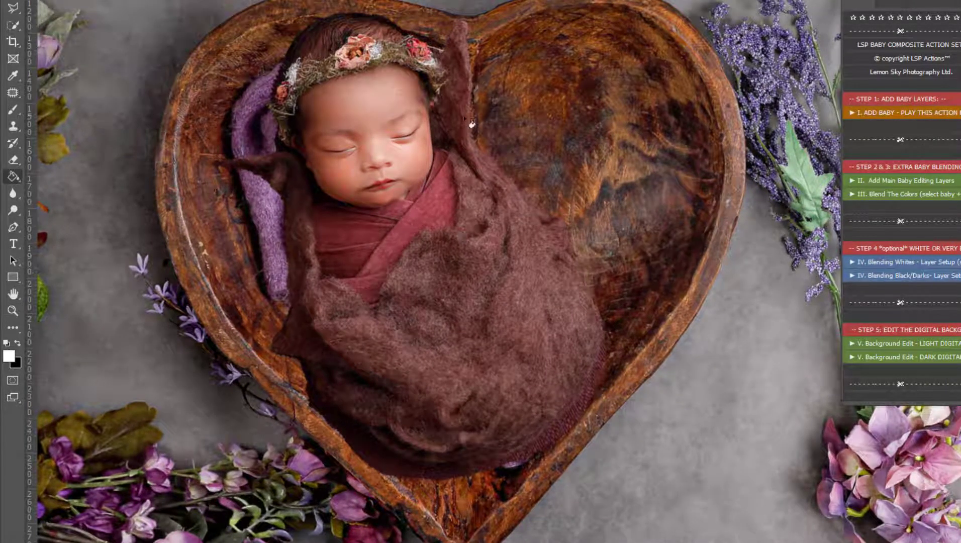
left_click(12, 107)
right_click(263, 166)
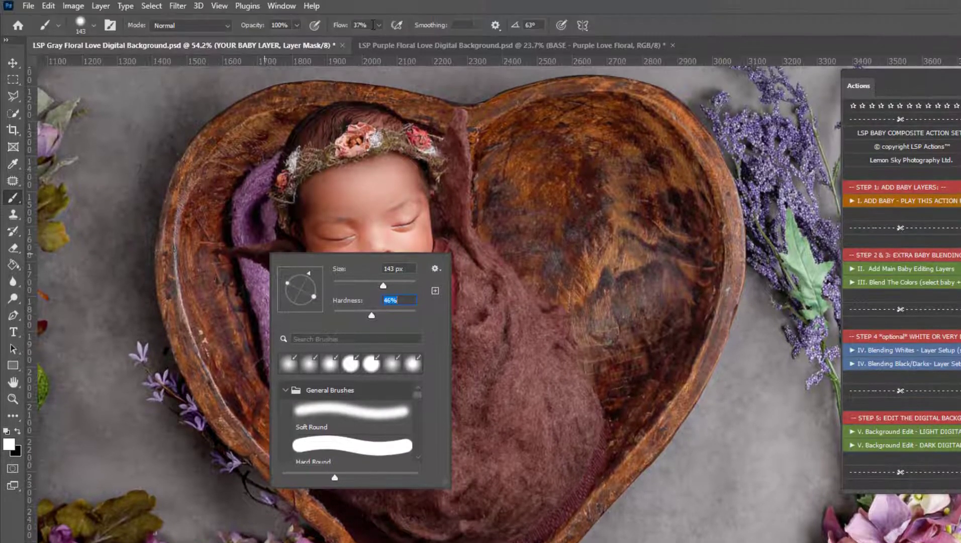
left_click(377, 45)
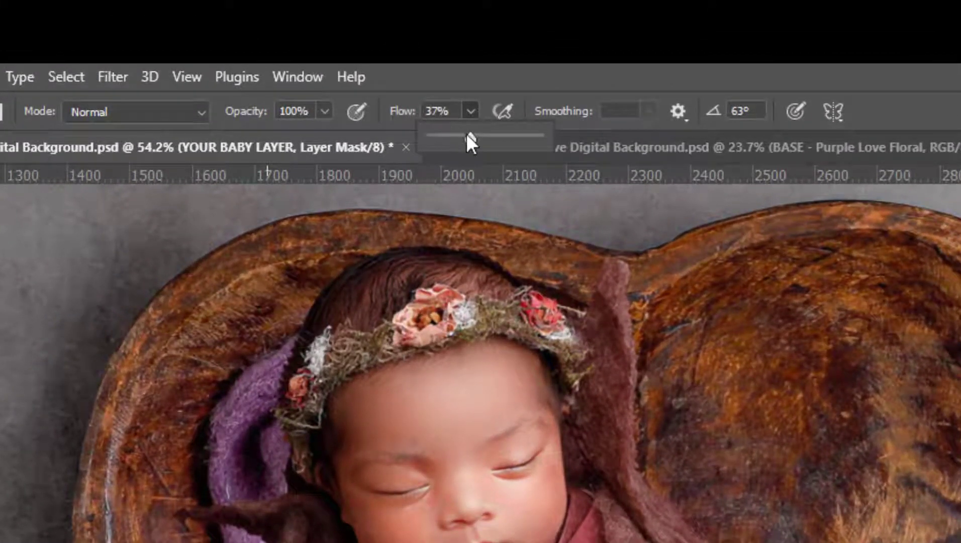
left_click_drag(466, 134, 480, 137)
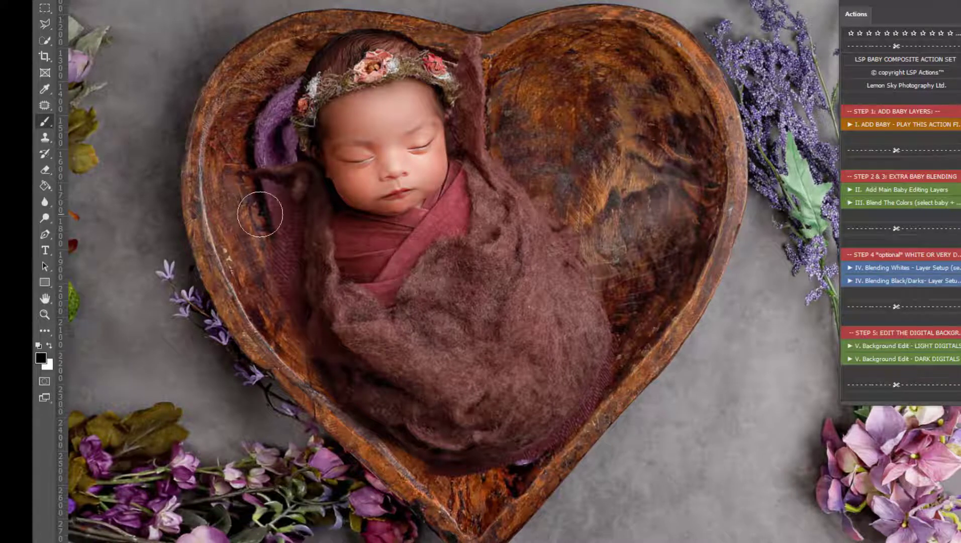
mouse_move(260, 214)
left_mouse_down()
mouse_move(274, 245)
mouse_move(276, 314)
left_mouse_up()
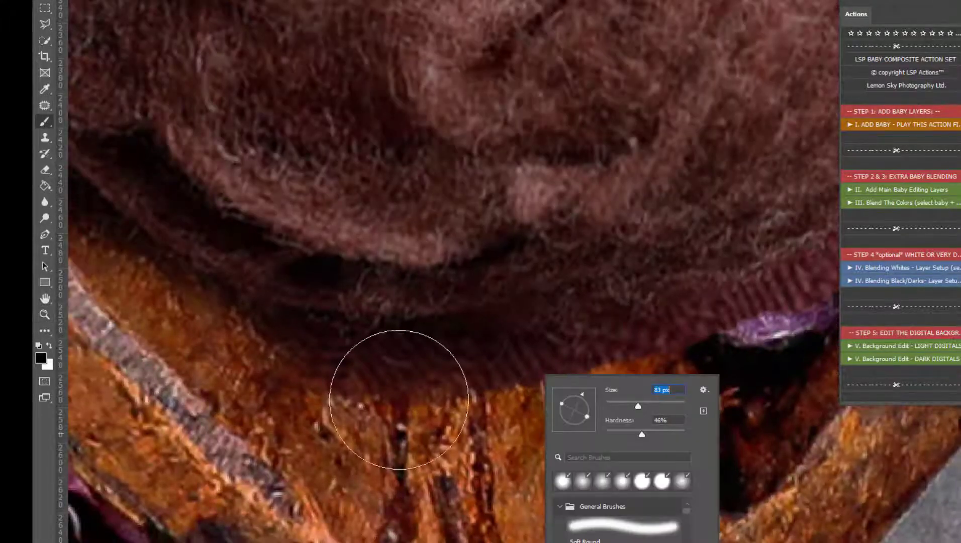
Paint black on the baby mask along the bottom edge of the wrap and up its lower right side
mouse_move(399, 399)
left_mouse_down()
mouse_move(330, 407)
mouse_move(571, 389)
mouse_move(689, 348)
left_mouse_up()
left_click_drag(733, 299, 336, 344)
mouse_move(275, 430)
left_mouse_down()
mouse_move(487, 353)
mouse_move(610, 224)
left_mouse_up()
mouse_move(616, 207)
left_mouse_down()
mouse_move(521, 324)
mouse_move(442, 400)
left_mouse_up()
mouse_move(455, 380)
left_mouse_down()
mouse_move(502, 332)
mouse_move(564, 323)
mouse_move(634, 164)
left_mouse_up()
left_click_drag(674, 106, 538, 387)
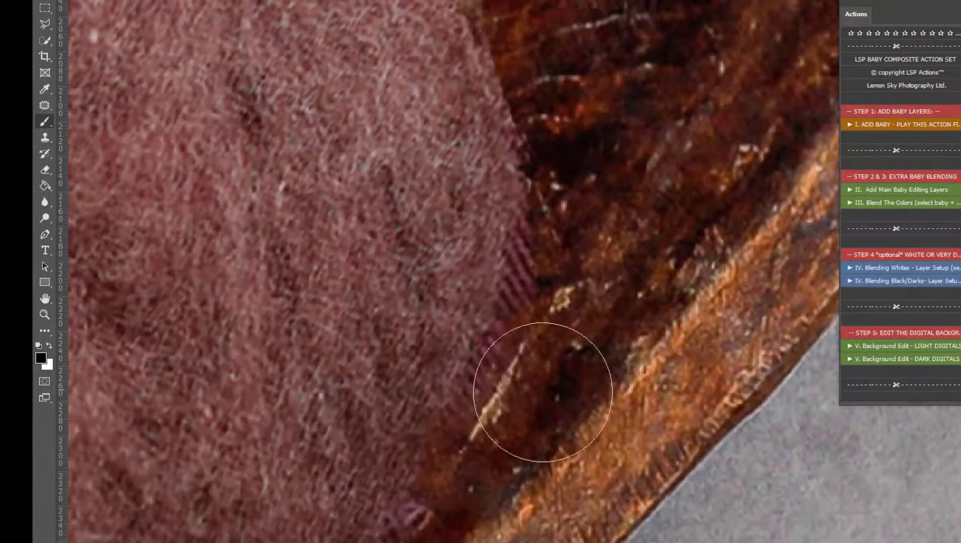
Clean up the mask along the right edge of the wrap, from the lower curve up to beside the baby's chin
mouse_move(575, 251)
left_mouse_down()
mouse_move(543, 407)
mouse_move(501, 508)
left_mouse_up()
left_click_drag(575, 127, 605, 369)
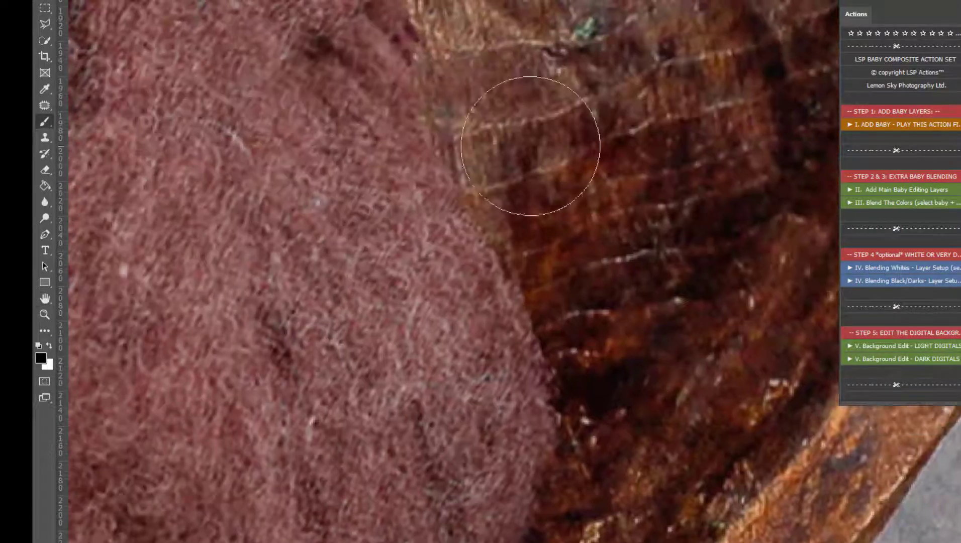
left_click_drag(482, 95, 645, 356)
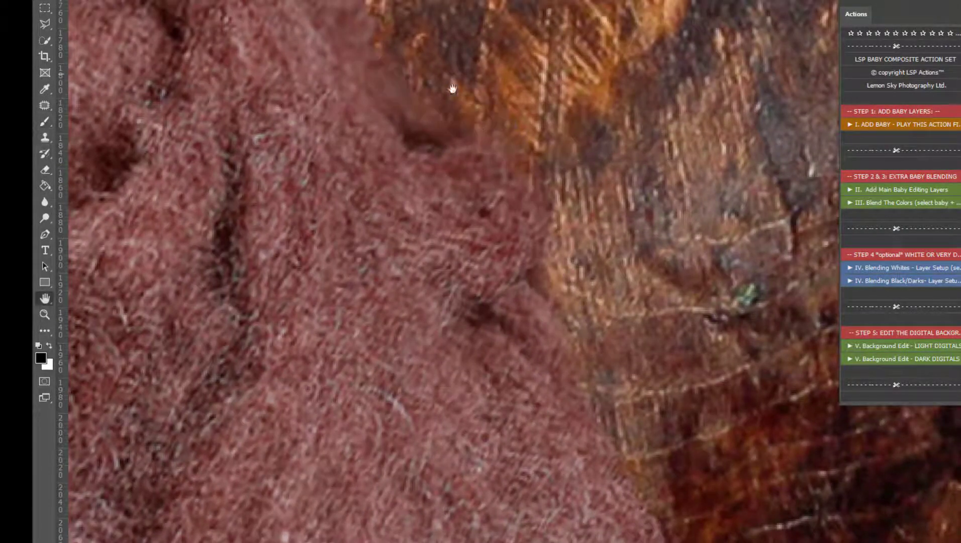
left_click_drag(447, 78, 614, 257)
left_click_drag(501, 130, 656, 343)
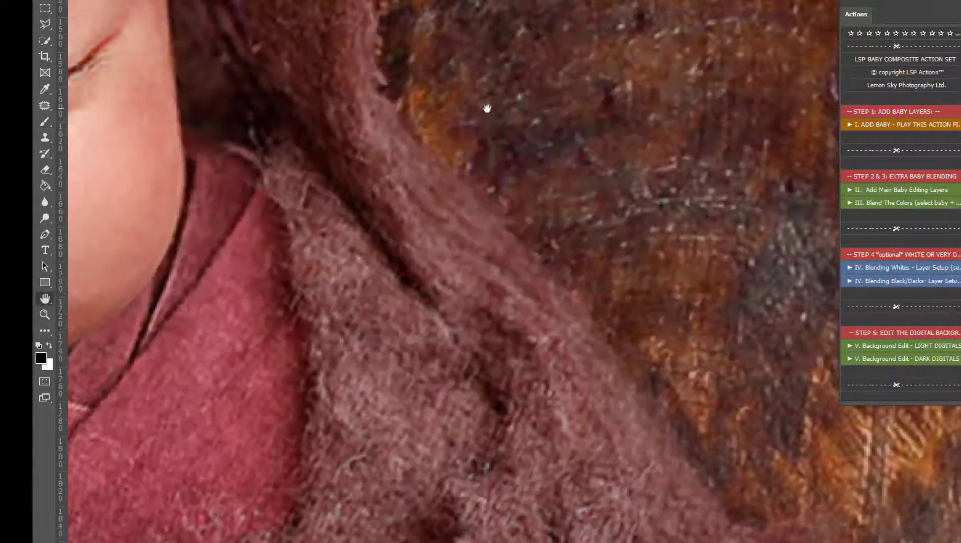
left_click_drag(479, 60, 485, 234)
Adjust the brush and paint black along the outer edge of the upright wrap piece beside the headband
right_click(484, 234)
left_click(621, 316)
left_click(503, 230)
left_click_drag(527, 84, 602, 247)
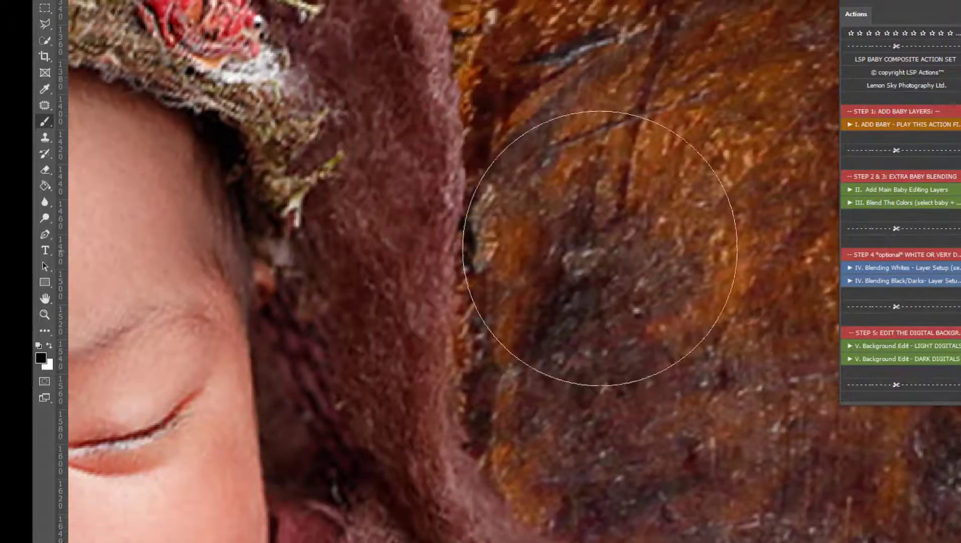
left_click_drag(576, 167, 644, 334)
right_click(599, 259)
left_click_drag(720, 305, 706, 305)
left_click(560, 199)
left_click_drag(604, 266, 577, 104)
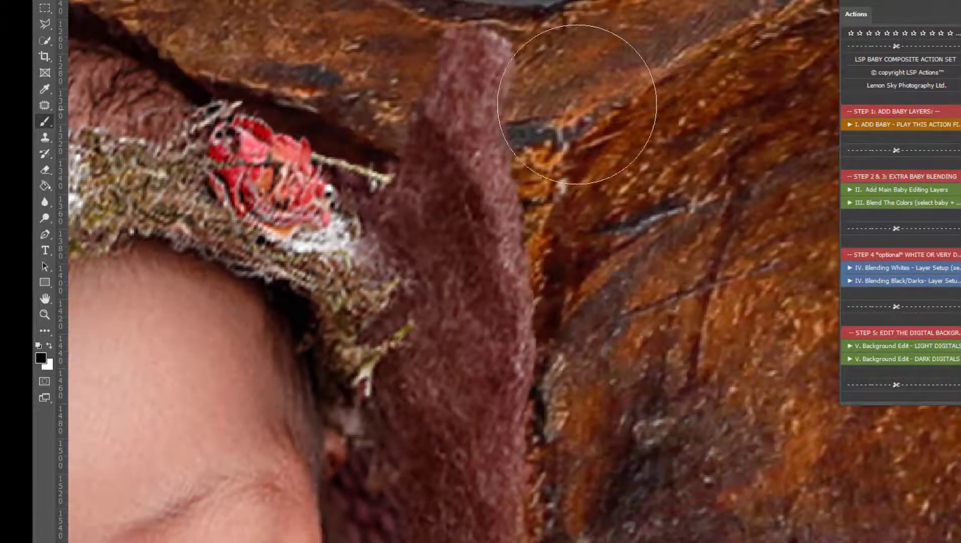
left_click_drag(574, 162, 573, 212)
Touch up the mask around the baby's hair with white, and along the adjoining purple fabric with black
key("x")
left_click_drag(177, 235, 488, 229)
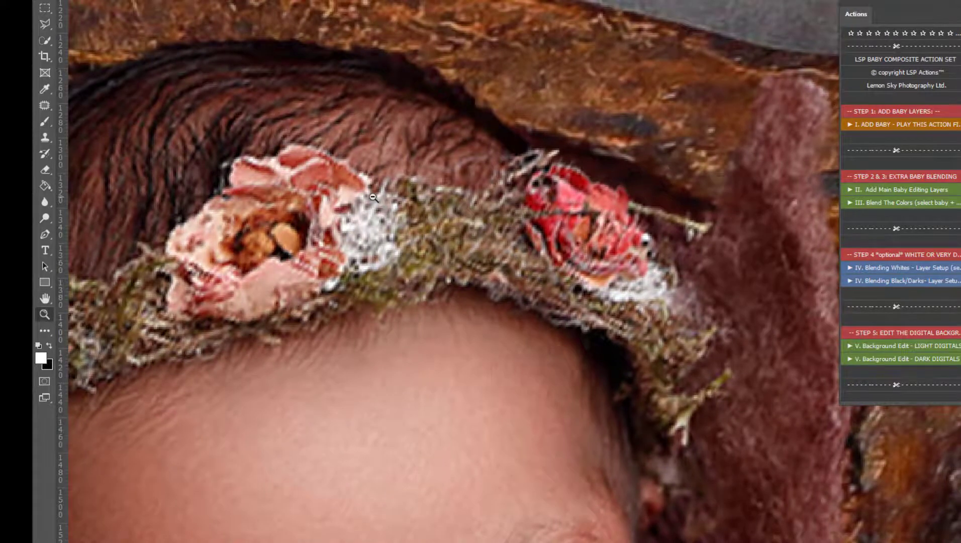
left_click(380, 199, "alt")
right_click(376, 196)
left_click(375, 185)
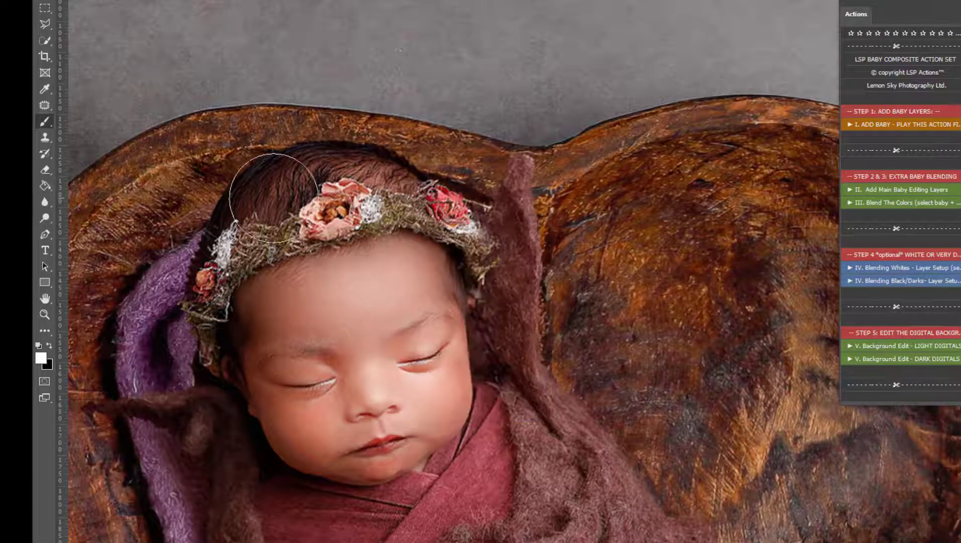
key("x")
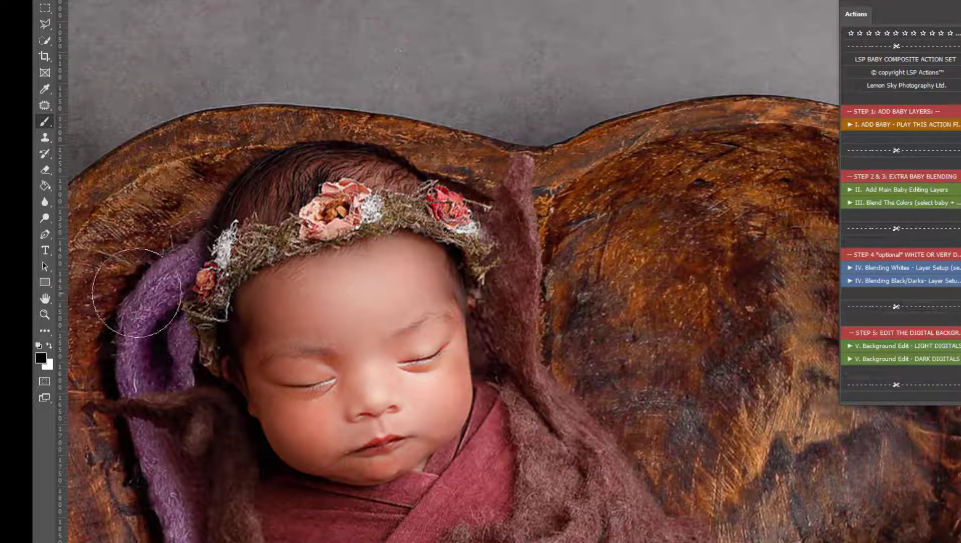
left_click_drag(150, 321, 287, 158)
Reduce the brush size and paint black on the mask just below the wrap's pointed left corner
key("x")
right_click(344, 242)
left_click_drag(458, 282, 431, 282)
left_click(326, 253)
key("x")
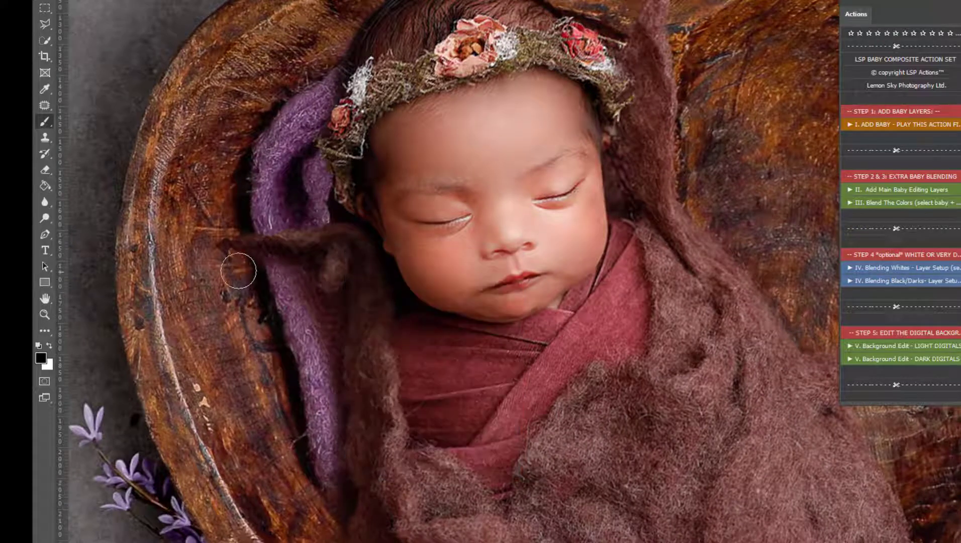
left_click_drag(242, 272, 310, 299)
Paint black with a 143 px brush down the wrap's lower left edge to bring back the background's purple fabric
right_click(296, 323)
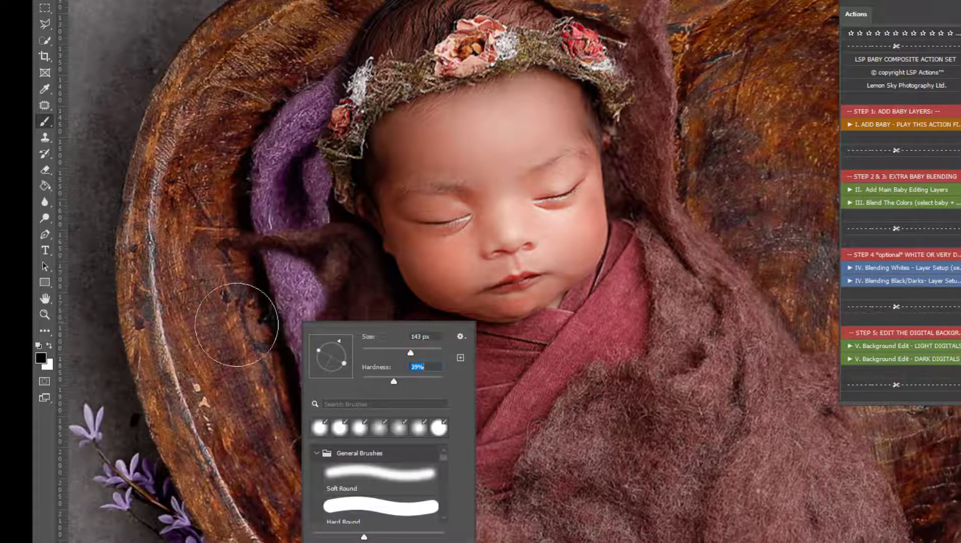
key("Return")
scroll(322, 281, "down", 5)
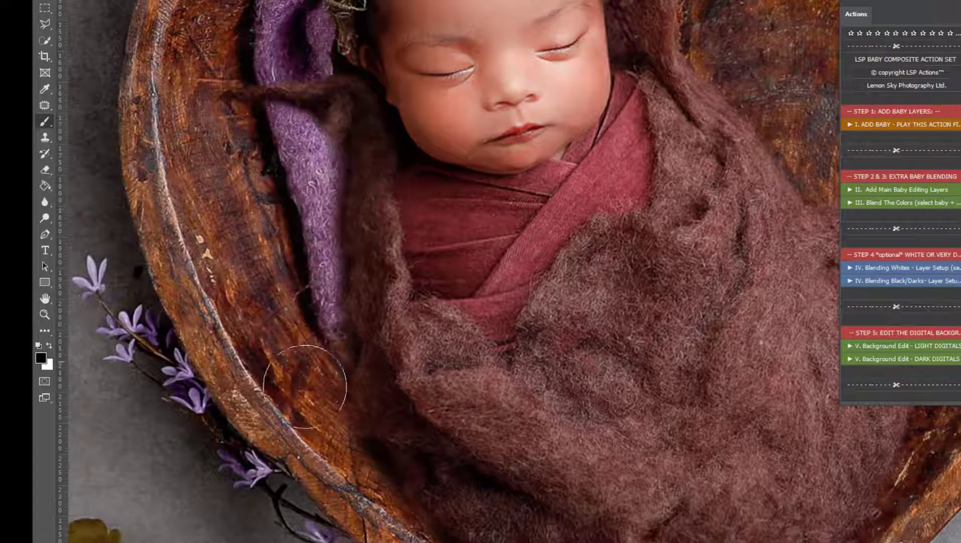
mouse_move(304, 386)
left_mouse_down()
mouse_move(318, 381)
mouse_move(302, 201)
mouse_move(300, 274)
left_mouse_up()
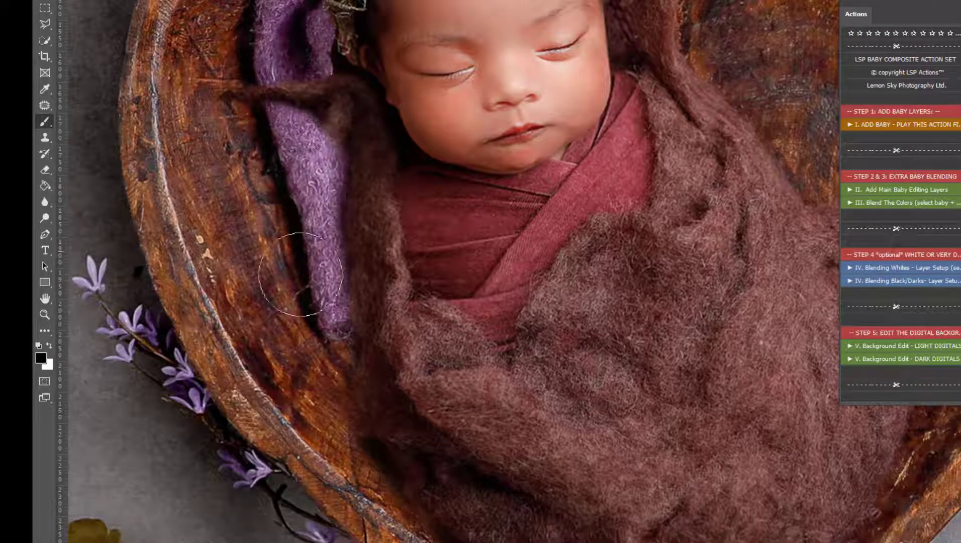
mouse_move(346, 440)
left_mouse_down()
mouse_move(381, 488)
mouse_move(362, 406)
left_mouse_up()
key("x")
key("x")
key("space")
mouse_move(352, 471)
left_mouse_down()
mouse_move(272, 308)
mouse_move(394, 435)
mouse_move(392, 469)
left_mouse_up()
Examine the masked baby in the heart bowl up close and within the wider floral background
key("alt+space")
left_click(564, 319, "alt")
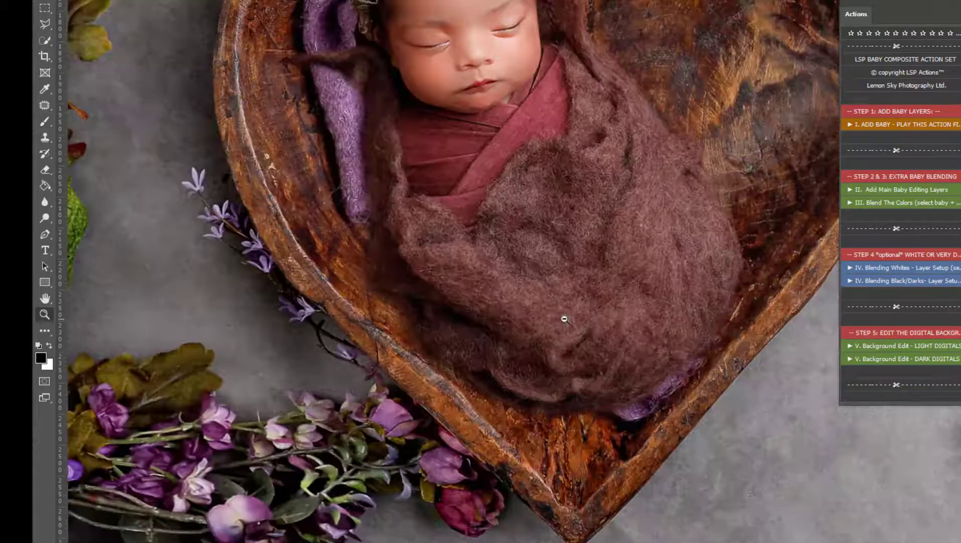
left_click(564, 318, "alt")
left_click(564, 319, "alt")
left_click(599, 221, "alt")
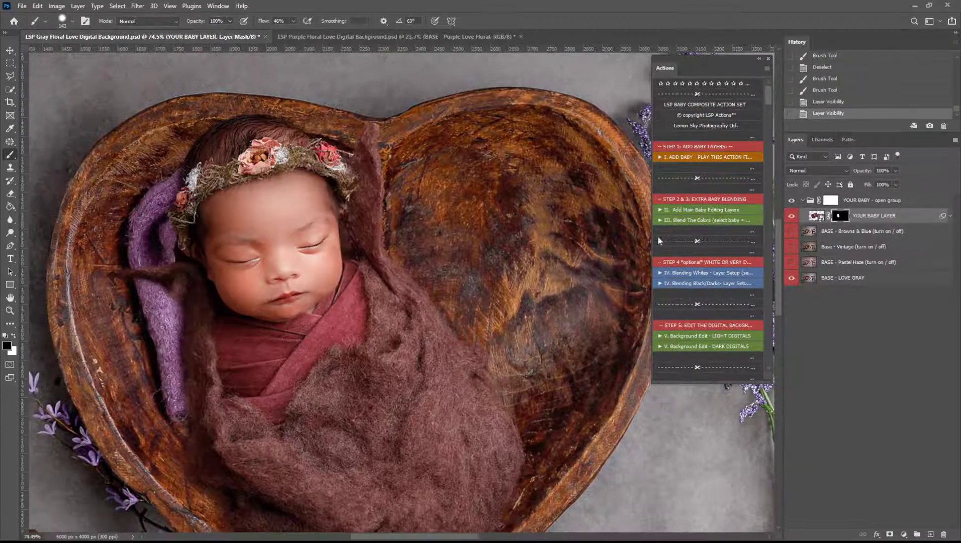
key("z")
left_click(532, 263, "alt")
left_click(531, 263, "alt")
left_click(530, 263, "alt")
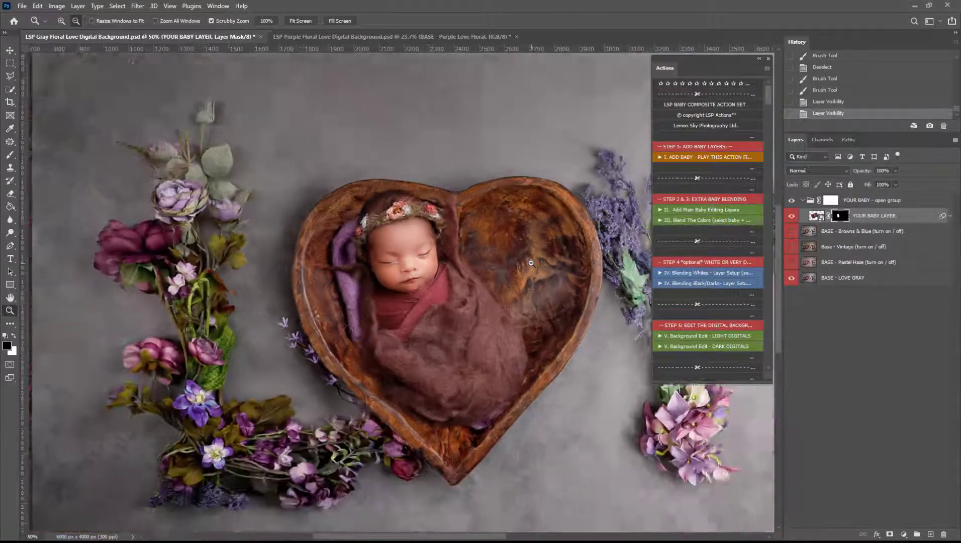
key("h")
left_click_drag(538, 264, 431, 263)
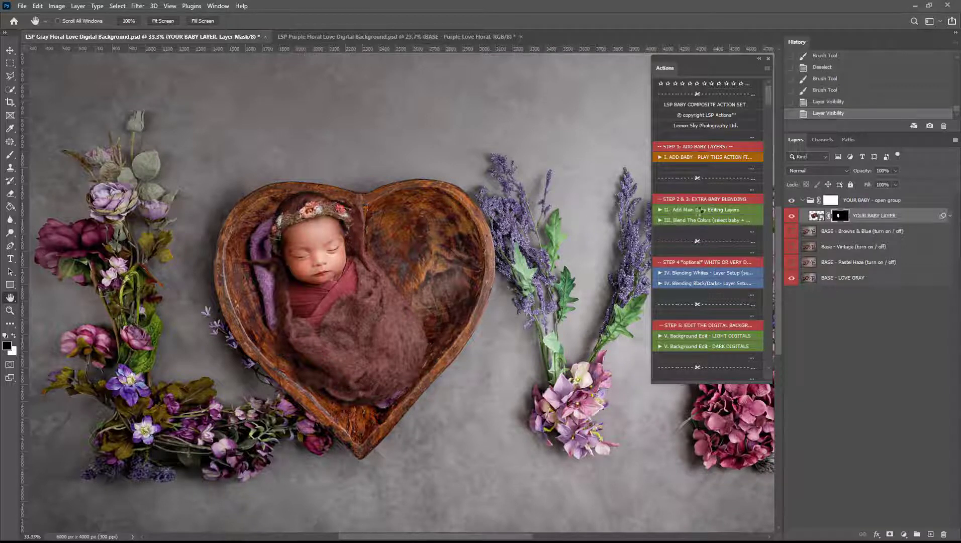
Run the action "II. Add Main Baby Editing Layers" and dismiss its closing message
left_click(699, 210)
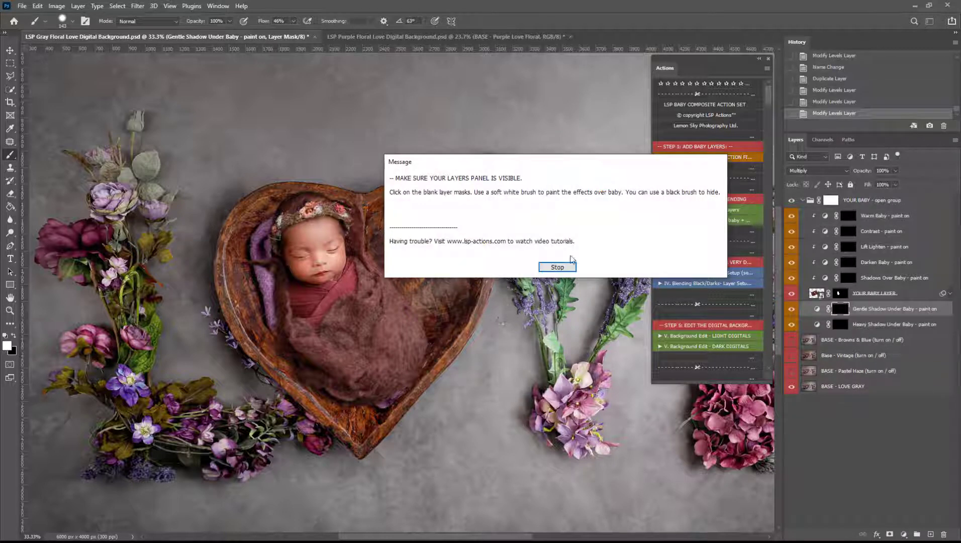
left_click(571, 267)
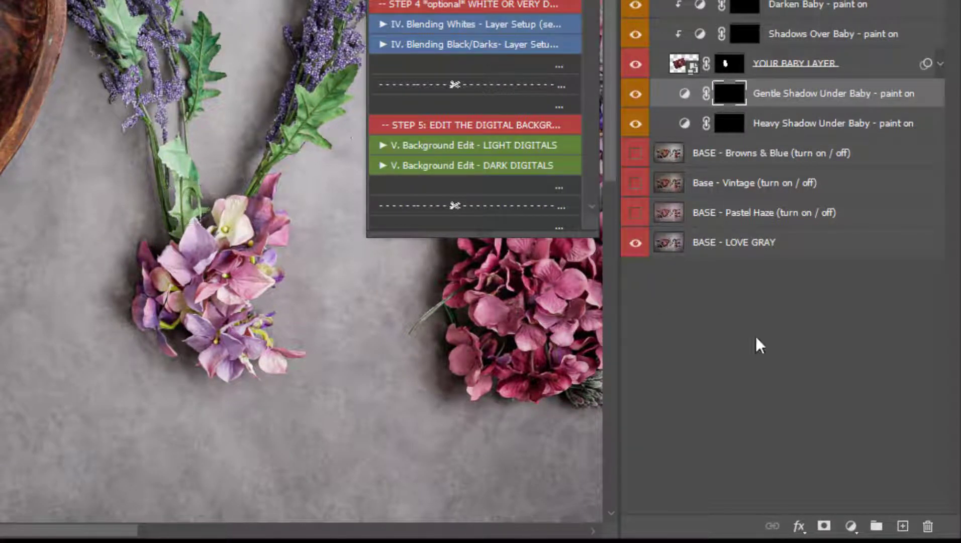
Add a darkening Curves adjustment layer directly beneath YOUR BABY LAYER and invert its mask to black
left_click(851, 526)
left_click(861, 286)
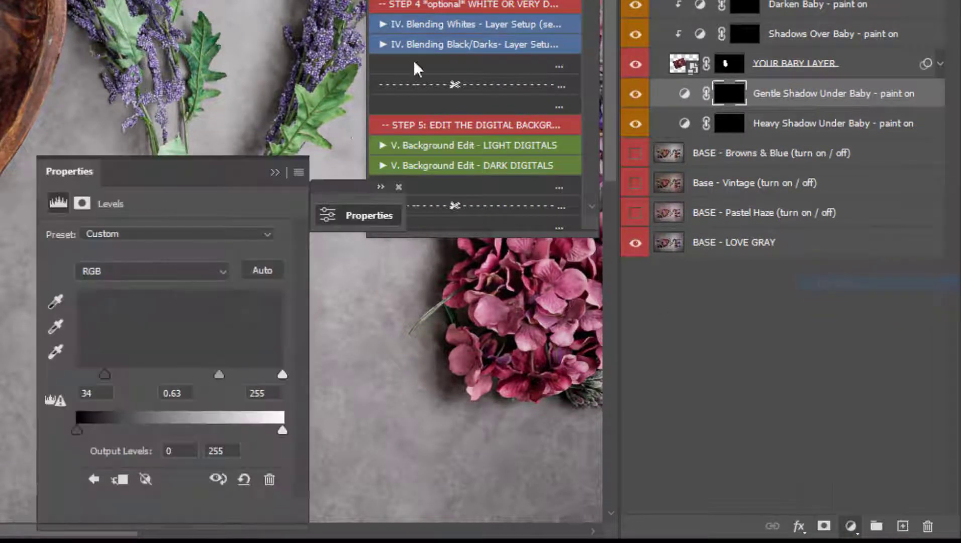
left_click_drag(178, 375, 214, 385)
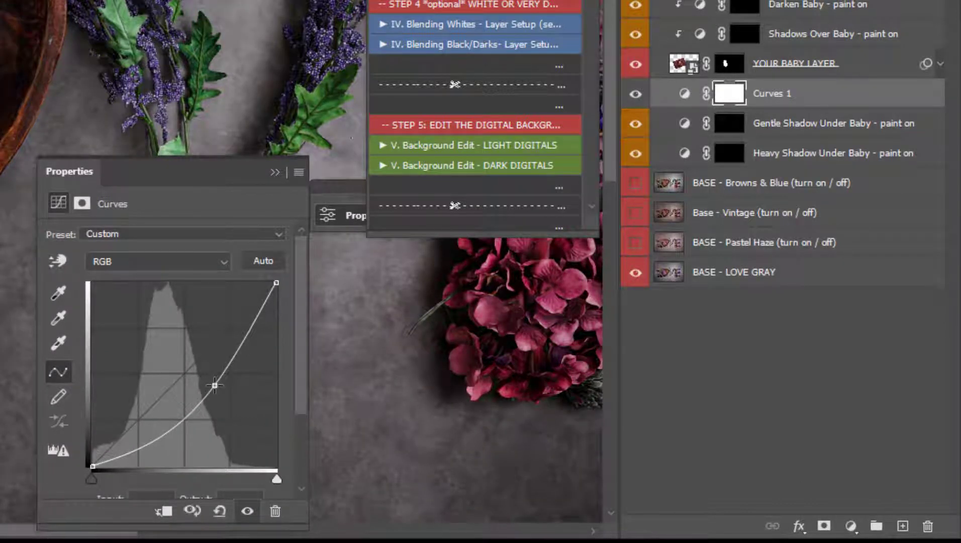
left_click(731, 93)
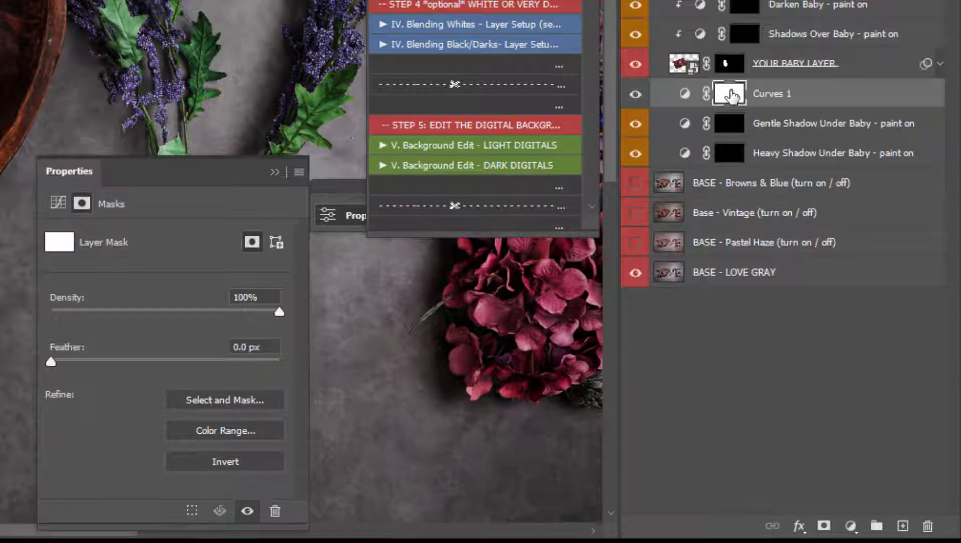
key("ctrl+i")
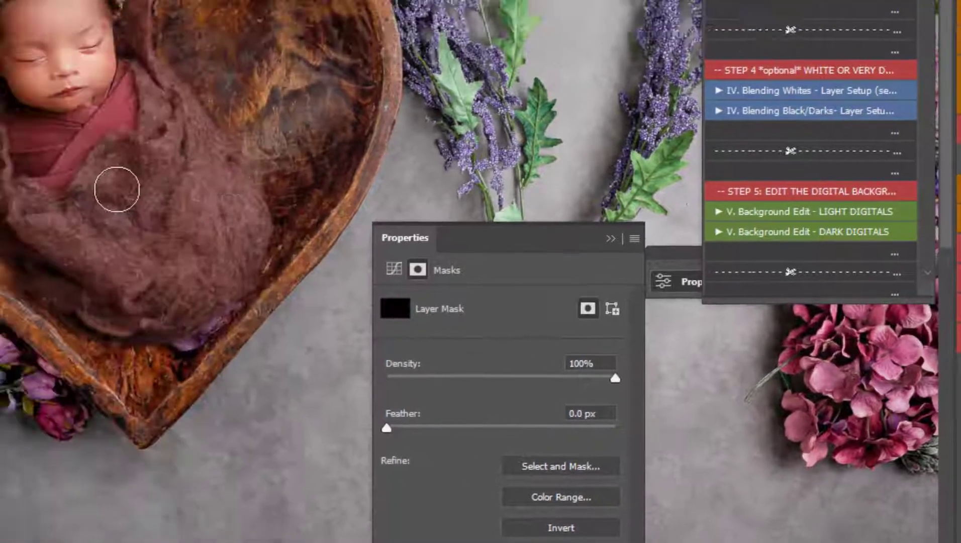
Paint white on the Curves 1 mask along the wrap's outer edges with a 202 px brush at 1% hardness and 23% flow
right_click(353, 244)
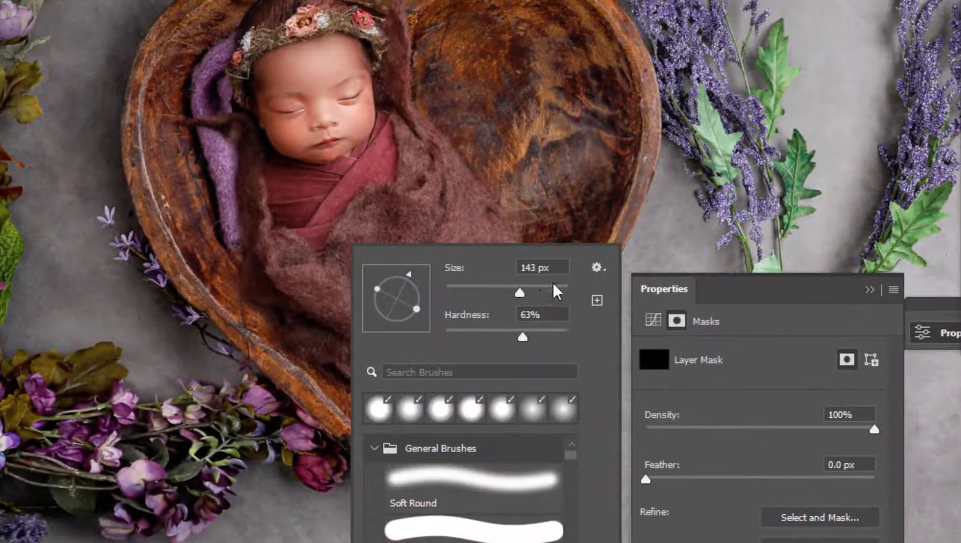
left_click_drag(523, 337, 447, 337)
left_click(246, 220)
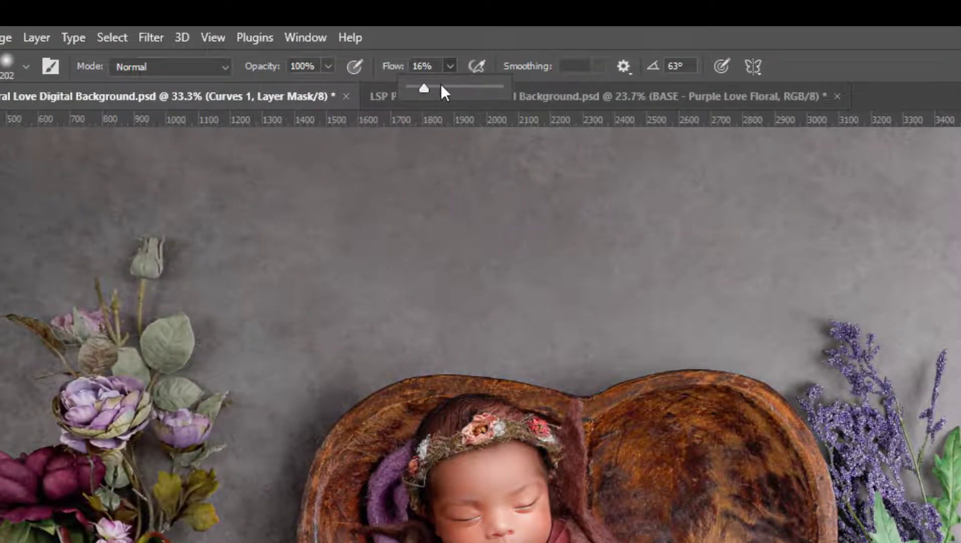
left_click(430, 87)
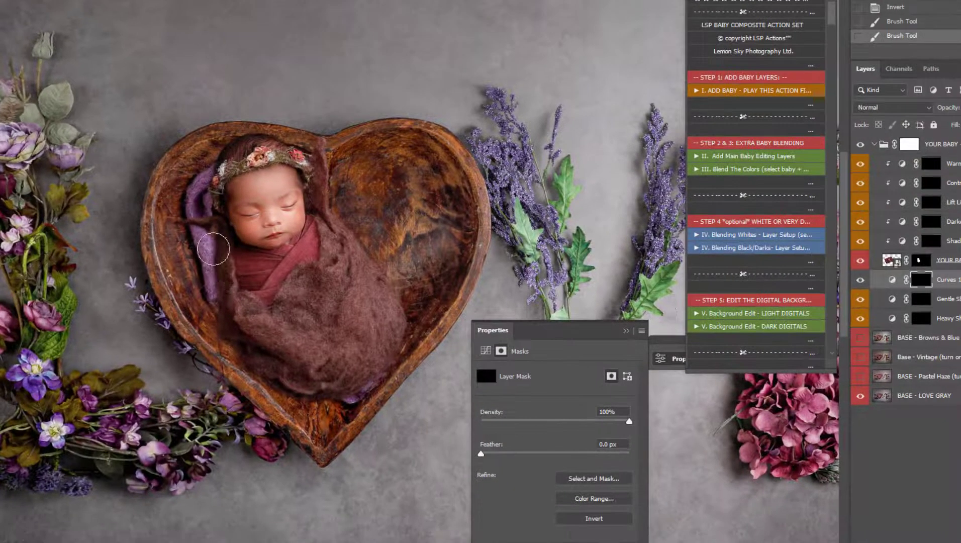
mouse_move(268, 320)
left_mouse_down()
mouse_move(270, 378)
mouse_move(326, 411)
left_mouse_up()
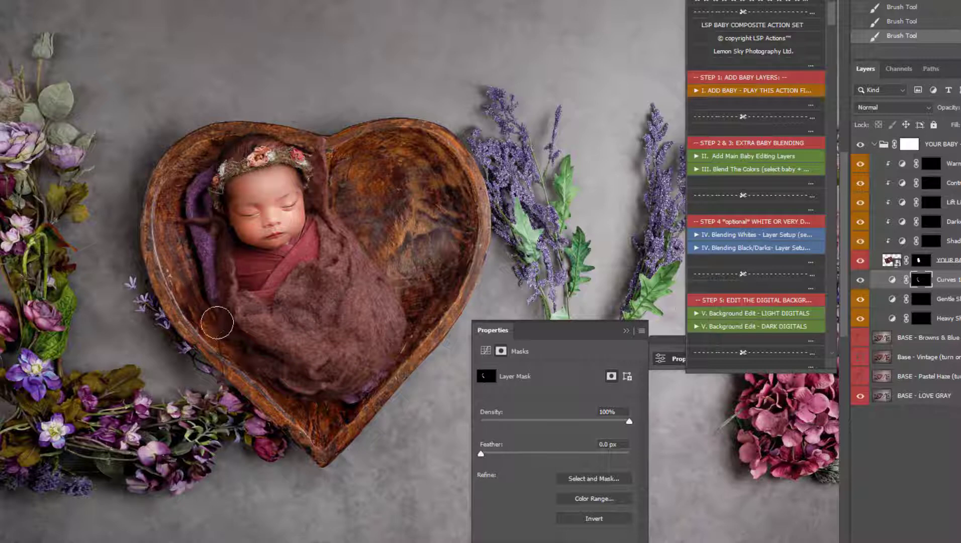
left_click_drag(214, 326, 218, 287)
right_click(264, 257)
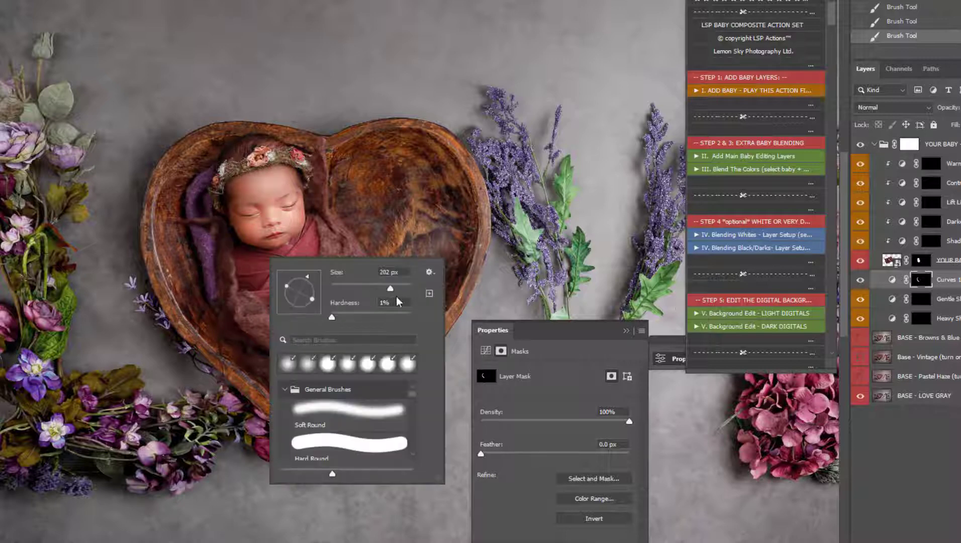
key("Return")
Preview the Gentle Shadow Under Baby layer at full strength by temporarily disabling its layer mask
left_click(921, 301)
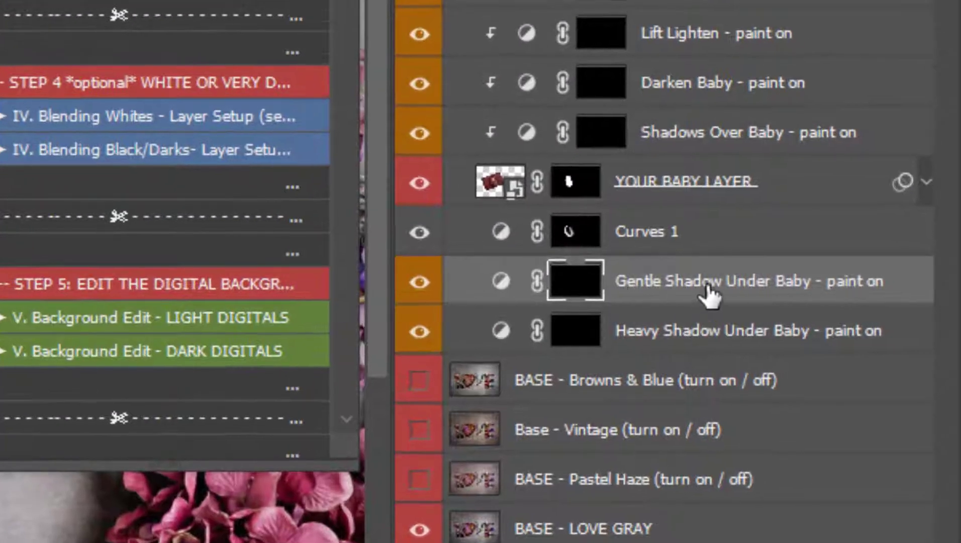
left_click(573, 300, "shift")
left_click(573, 300, "shift")
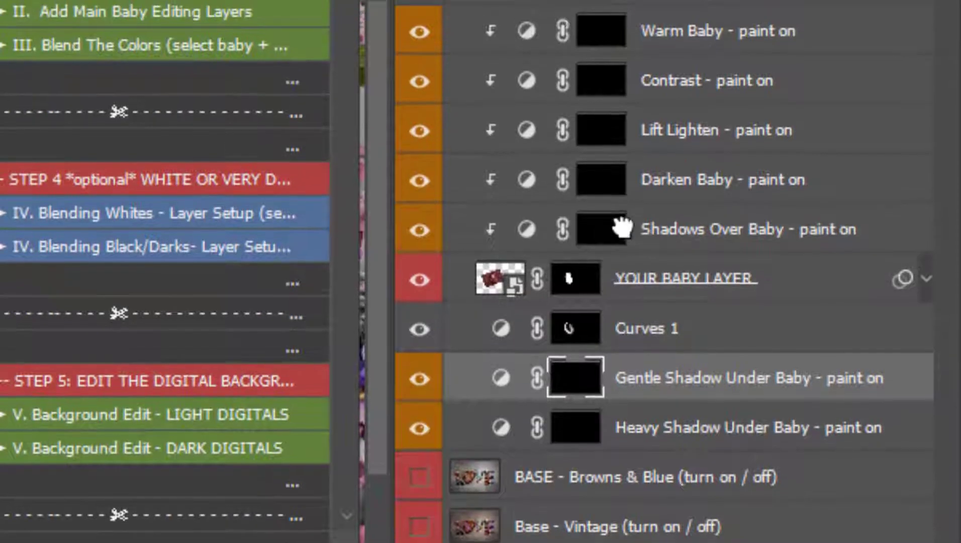
Paint white on the Shadows Over Baby mask to darken the edges of the baby's wrap
left_click(609, 132)
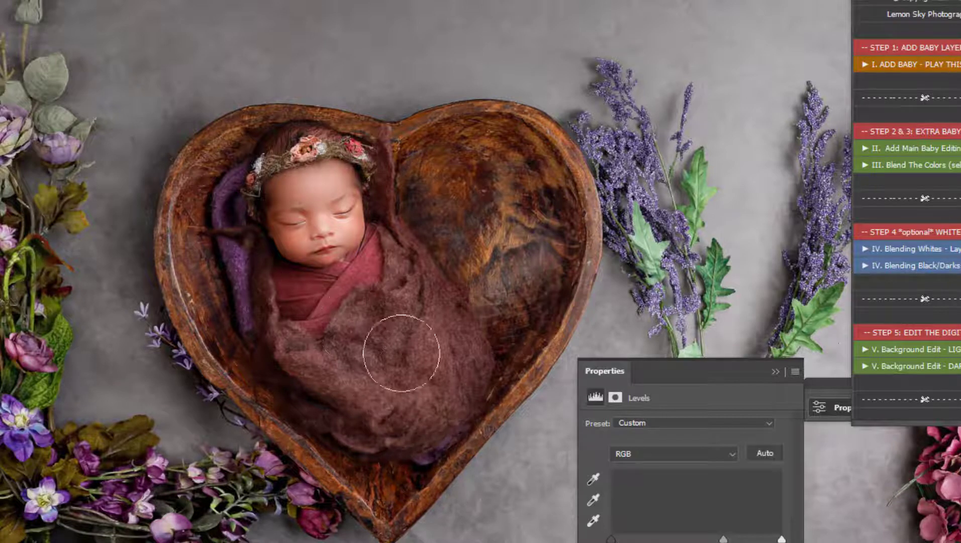
left_click(399, 348, "alt")
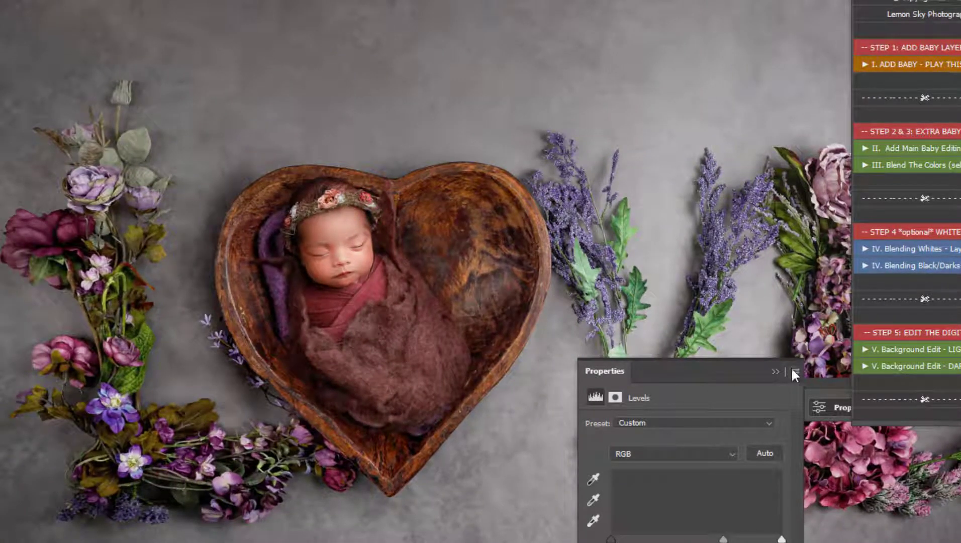
left_click(776, 372)
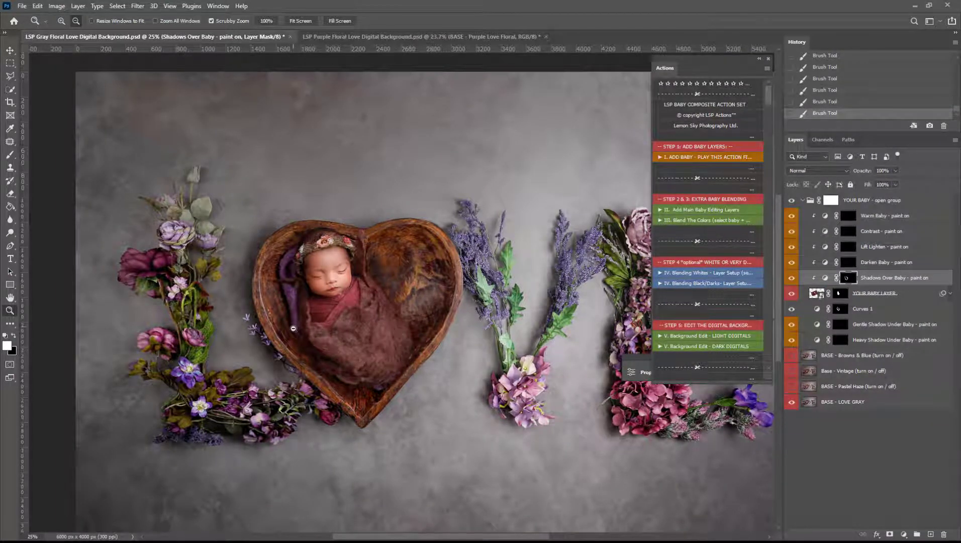
Run the action "III. Blend The Colors" to add the color blending layers above YOUR BABY LAYER
left_click(435, 331)
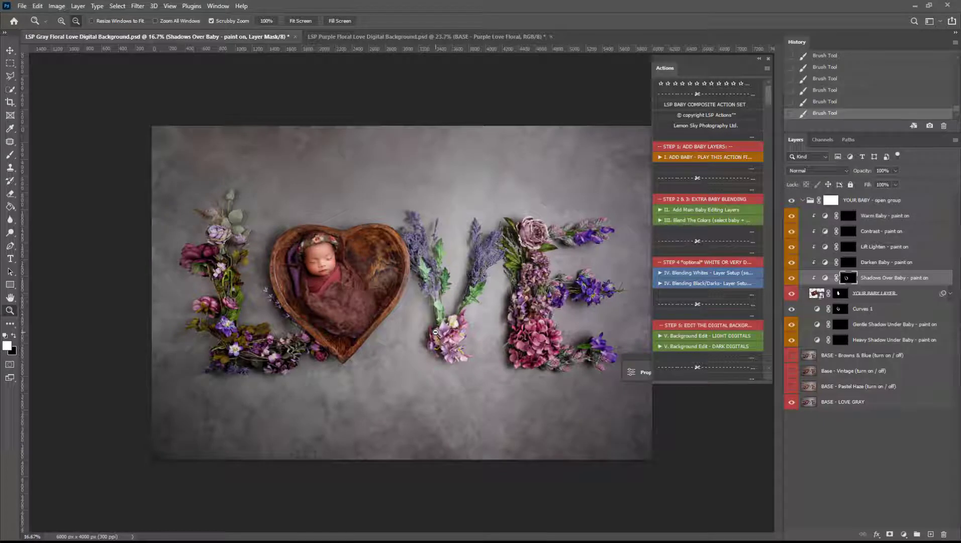
left_click(707, 221)
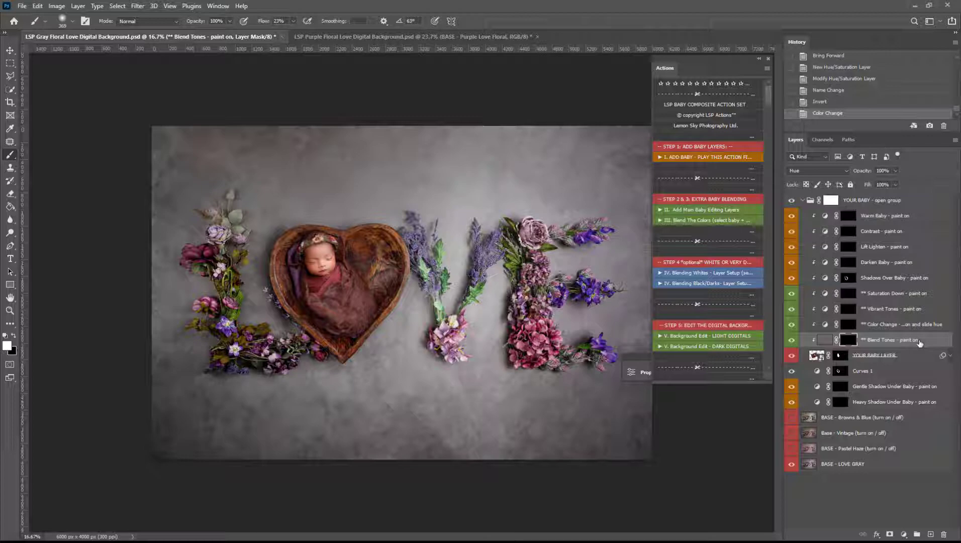
Release the clipping mask of ** Blend Tones and clip it and all the adjustment layers above it back to YOUR BABY LAYER
right_click(919, 343)
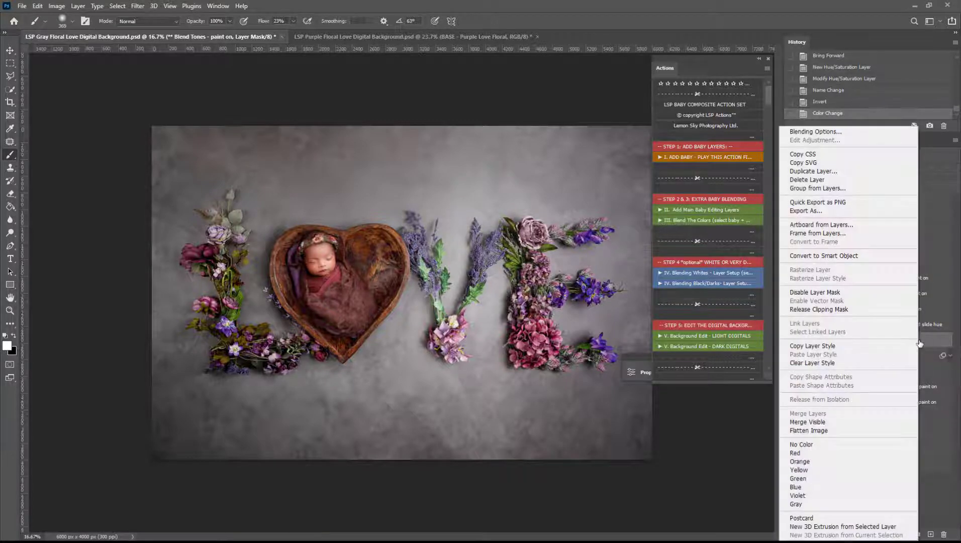
left_click(894, 308)
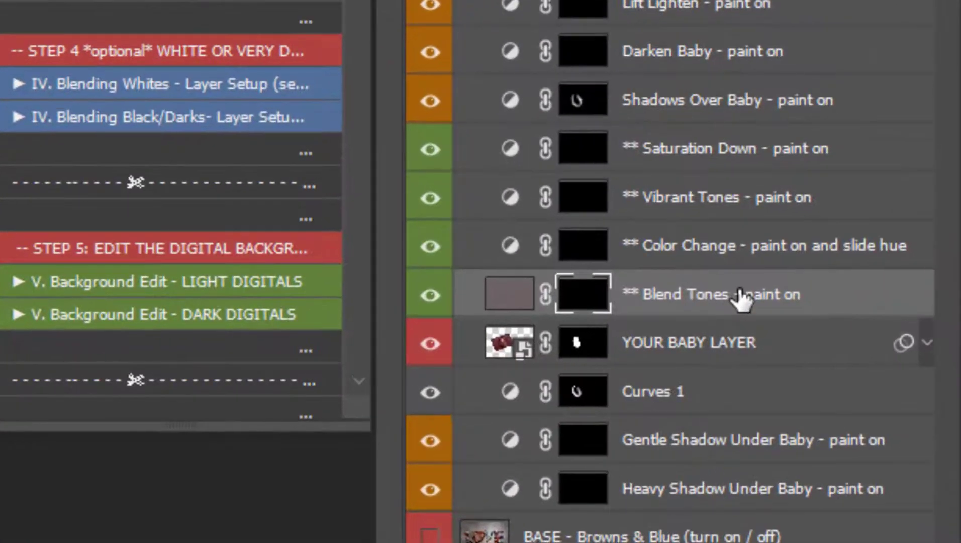
right_click(889, 340)
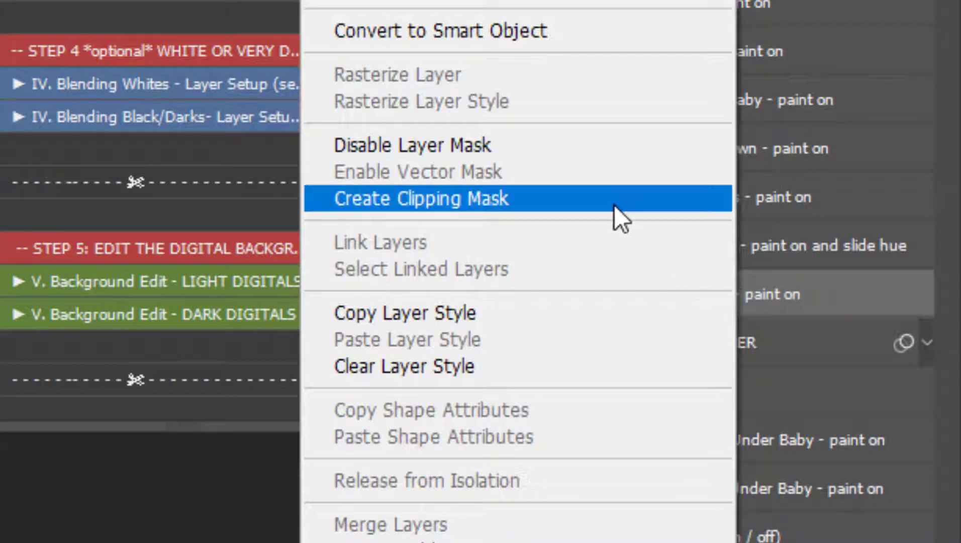
left_click(614, 204)
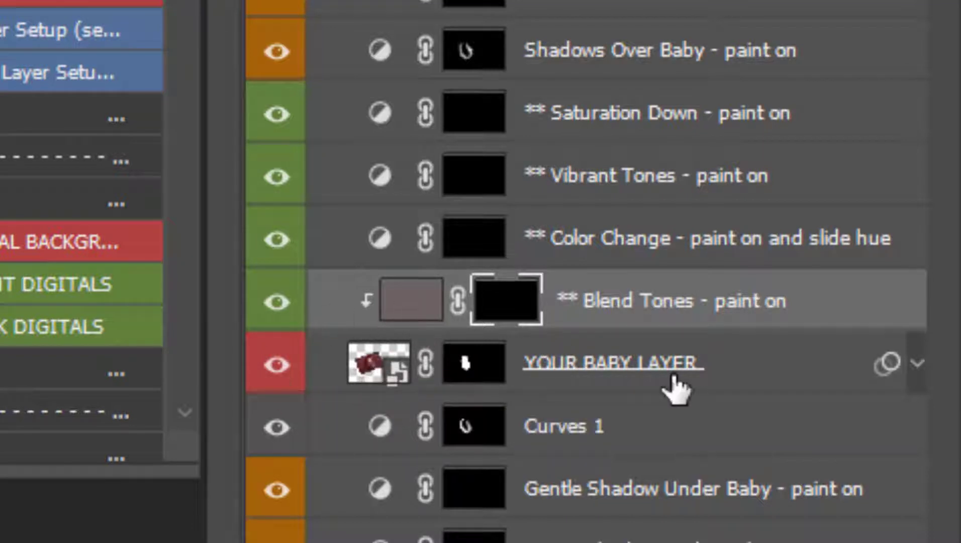
left_click(698, 238)
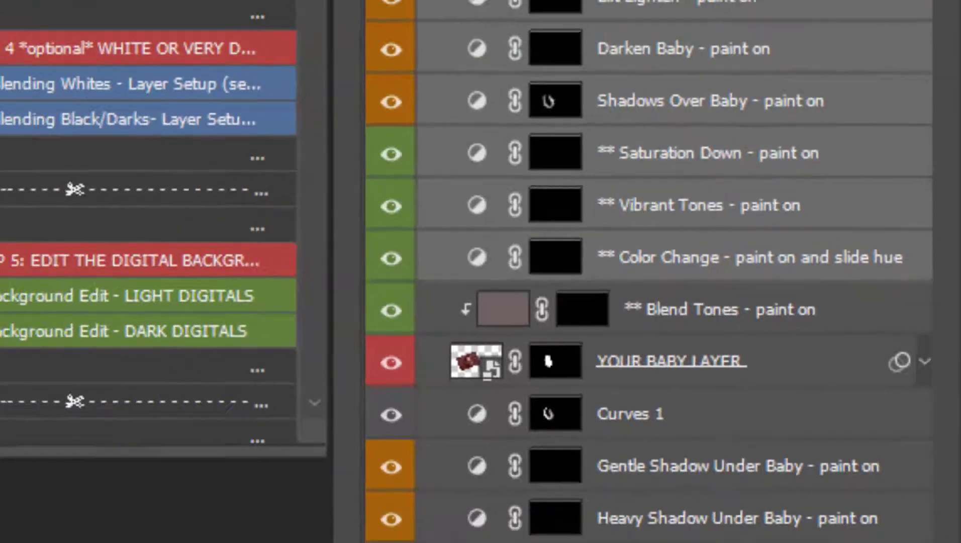
right_click(890, 204)
left_click(864, 310)
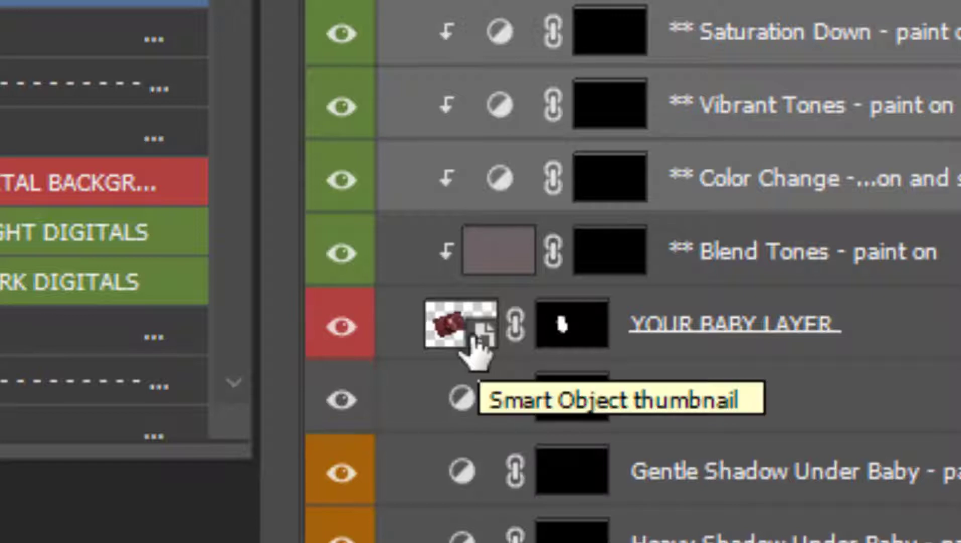
Open the smart object of YOUR BABY LAYER to view the original baby photo and close it again
left_click(477, 352)
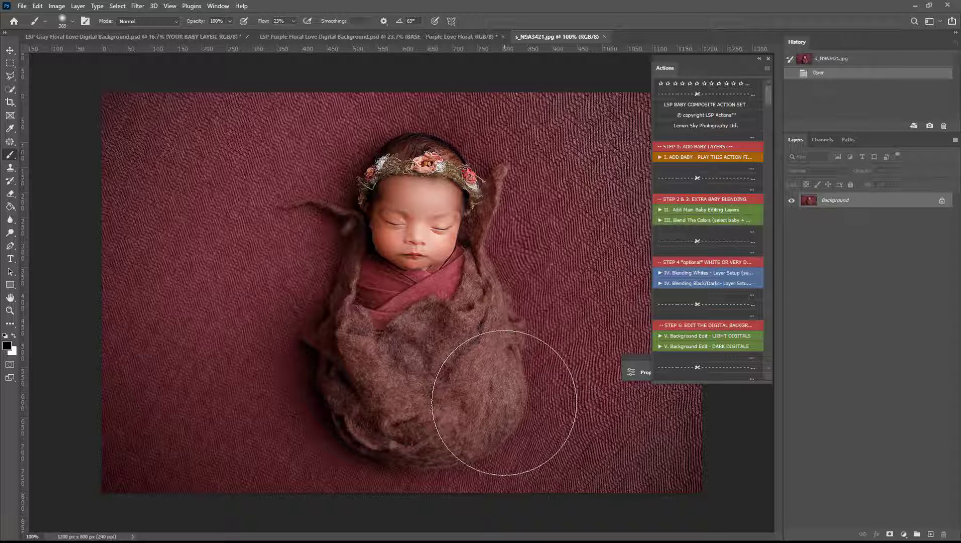
left_click(605, 38)
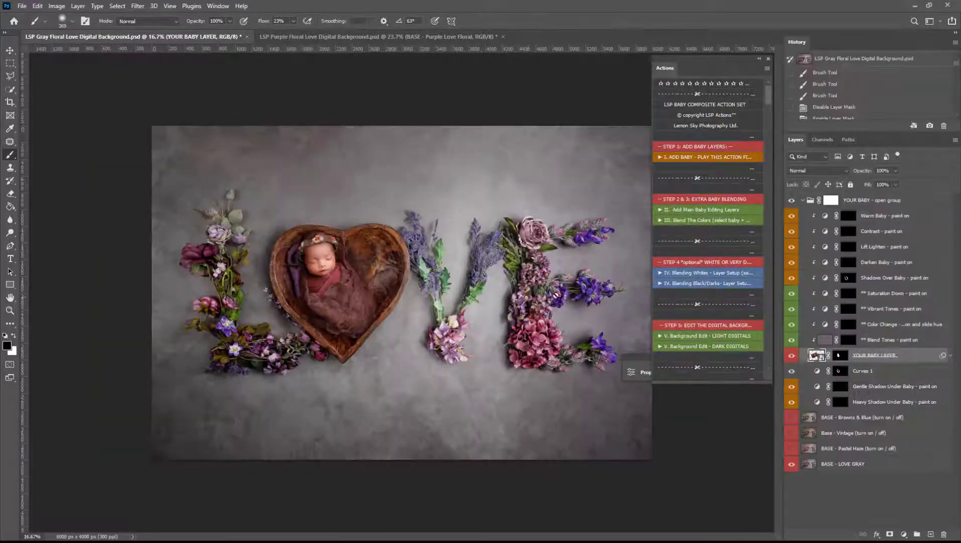
Paint white on the ** Color Change mask over the main body of the baby's wool wrap with a soft 193 px brush
left_click(848, 324)
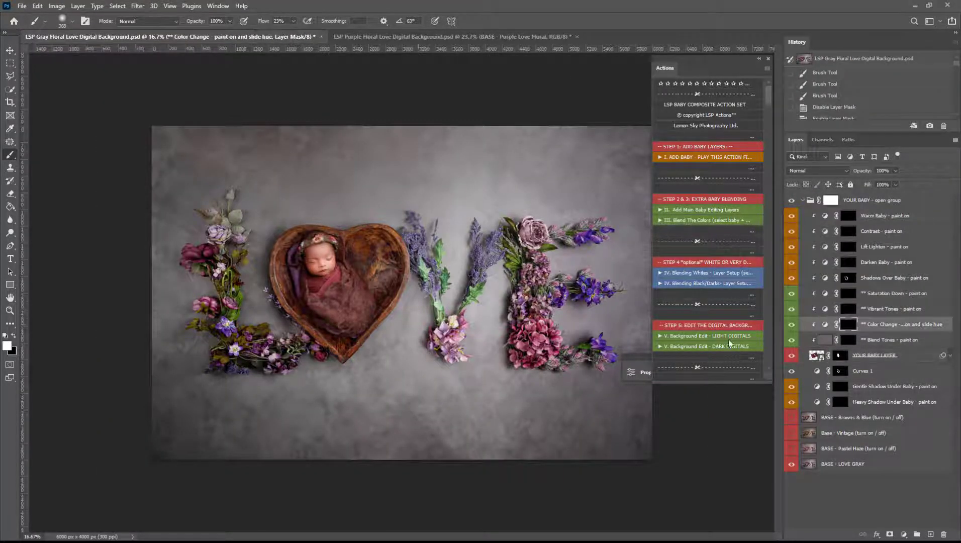
key("z")
left_click_drag(363, 283, 419, 288)
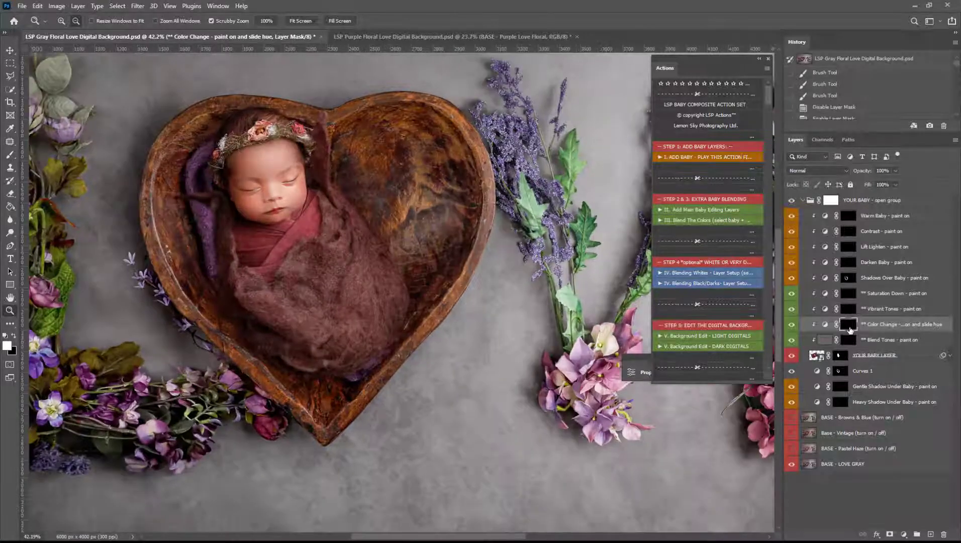
key("b")
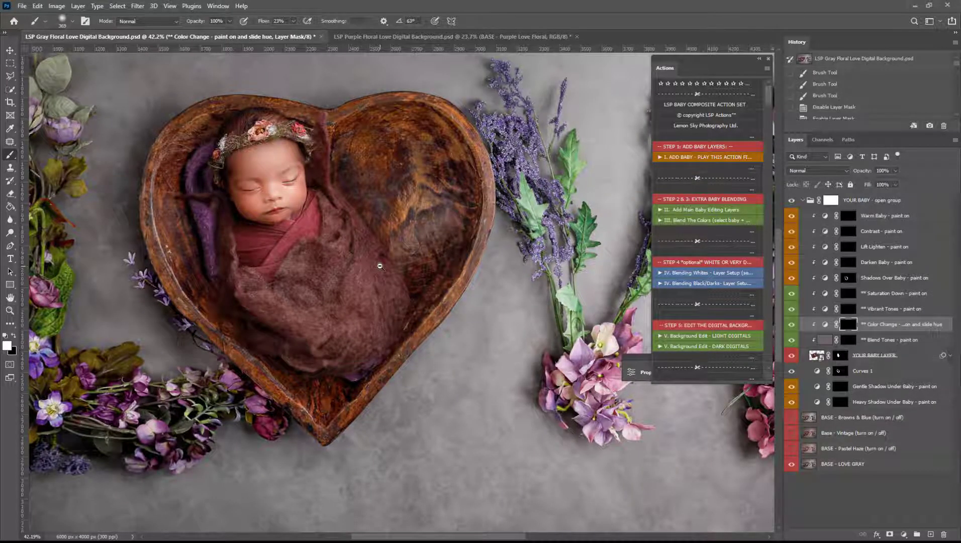
right_click(366, 194)
left_click_drag(465, 224, 460, 224)
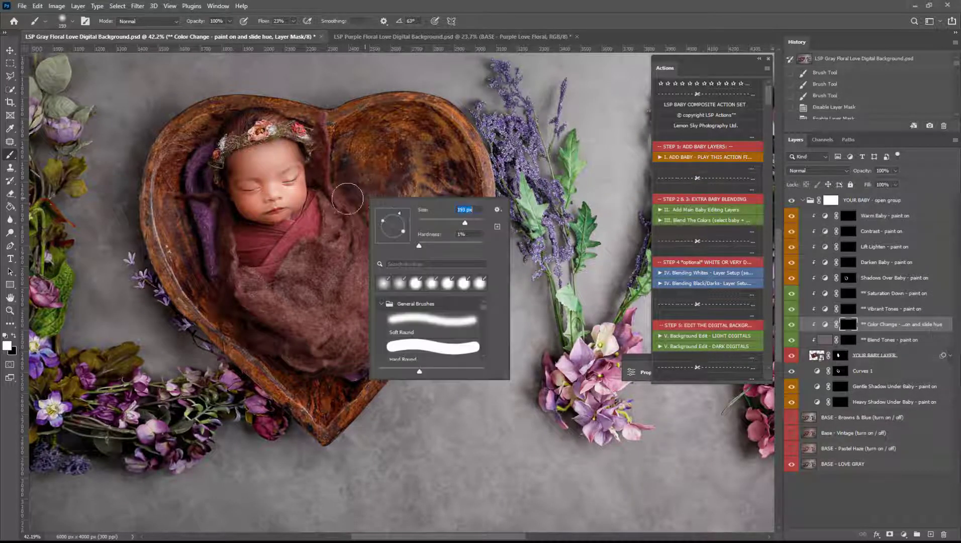
mouse_move(338, 189)
left_mouse_down()
mouse_move(324, 120)
mouse_move(326, 198)
mouse_move(342, 240)
mouse_move(334, 240)
mouse_move(345, 257)
mouse_move(362, 231)
mouse_move(402, 293)
mouse_move(379, 355)
mouse_move(404, 282)
mouse_move(331, 371)
mouse_move(354, 307)
mouse_move(352, 354)
mouse_move(372, 276)
mouse_move(352, 273)
mouse_move(306, 310)
mouse_move(328, 279)
mouse_move(314, 254)
mouse_move(272, 284)
mouse_move(290, 290)
mouse_move(292, 326)
mouse_move(359, 323)
mouse_move(326, 349)
mouse_move(277, 316)
mouse_move(270, 343)
mouse_move(308, 347)
mouse_move(247, 311)
mouse_move(259, 323)
mouse_move(255, 296)
mouse_move(225, 278)
mouse_move(272, 282)
left_mouse_up()
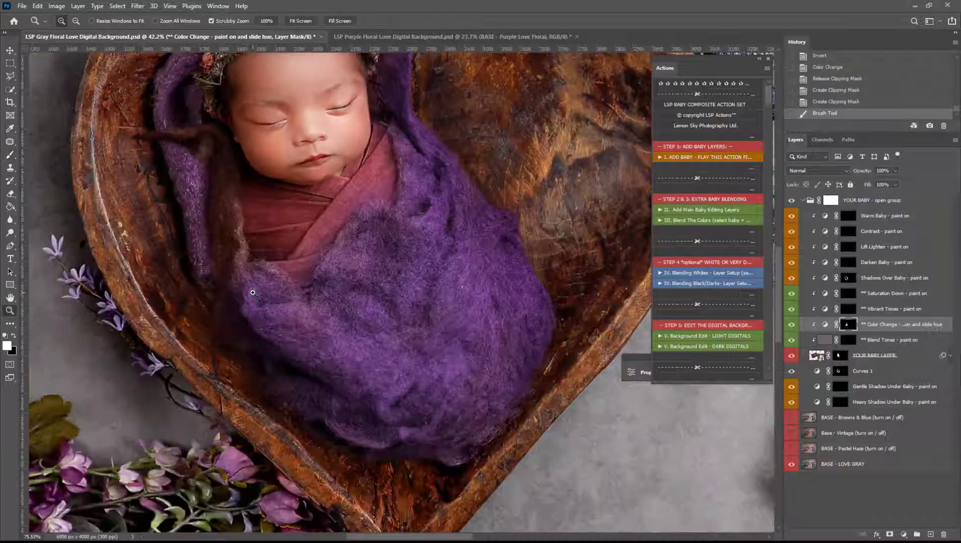
Extend the ** Color Change painting over the wrap's side edges and the strands beside the baby's head
mouse_move(221, 264)
left_mouse_down()
mouse_move(238, 303)
mouse_move(205, 213)
mouse_move(216, 226)
mouse_move(210, 156)
mouse_move(189, 132)
mouse_move(129, 136)
mouse_move(116, 125)
mouse_move(203, 153)
mouse_move(219, 224)
mouse_move(207, 257)
mouse_move(335, 437)
mouse_move(546, 309)
mouse_move(446, 441)
mouse_move(494, 365)
mouse_move(436, 252)
left_mouse_up()
scroll(436, 252, "up", 2)
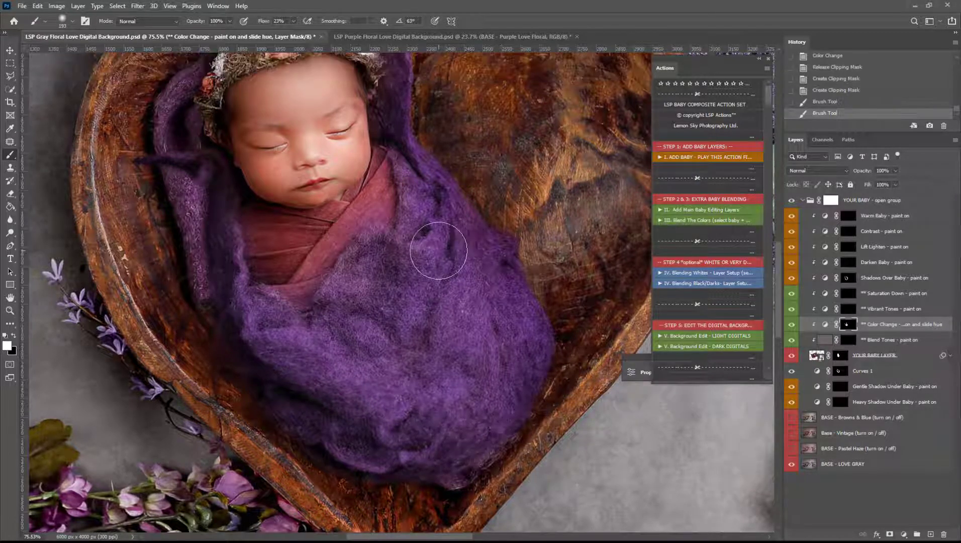
mouse_move(432, 147)
left_mouse_down()
mouse_move(420, 120)
mouse_move(428, 113)
left_mouse_up()
mouse_move(426, 110)
left_mouse_down()
mouse_move(413, 95)
mouse_move(414, 113)
left_mouse_up()
left_click_drag(420, 192, 383, 296)
Paint black with a soft 94 px brush to remove the color change from the red inner wrap below the chin
key("x")
right_click(365, 307)
left_click_drag(452, 333, 448, 333)
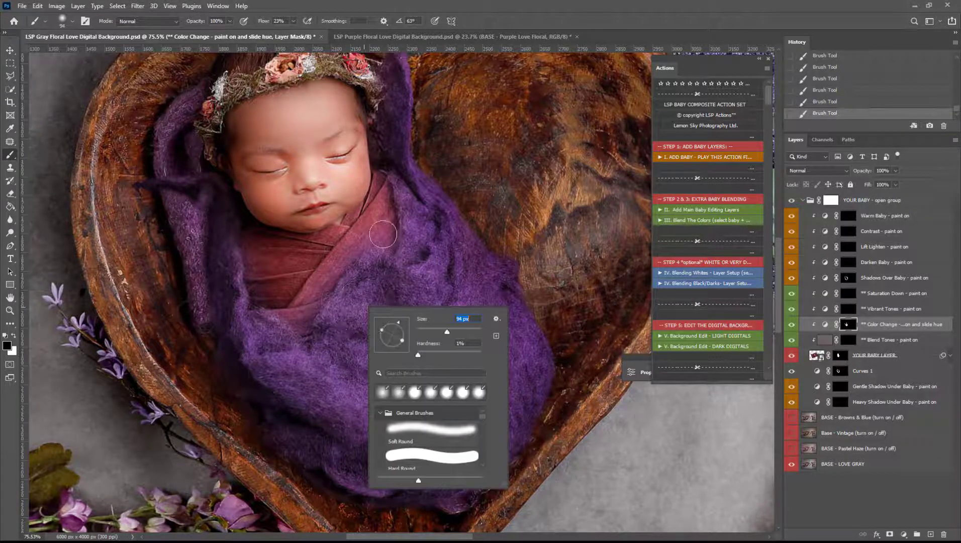
mouse_move(384, 234)
left_mouse_down()
mouse_move(344, 251)
mouse_move(300, 326)
left_mouse_up()
key("x")
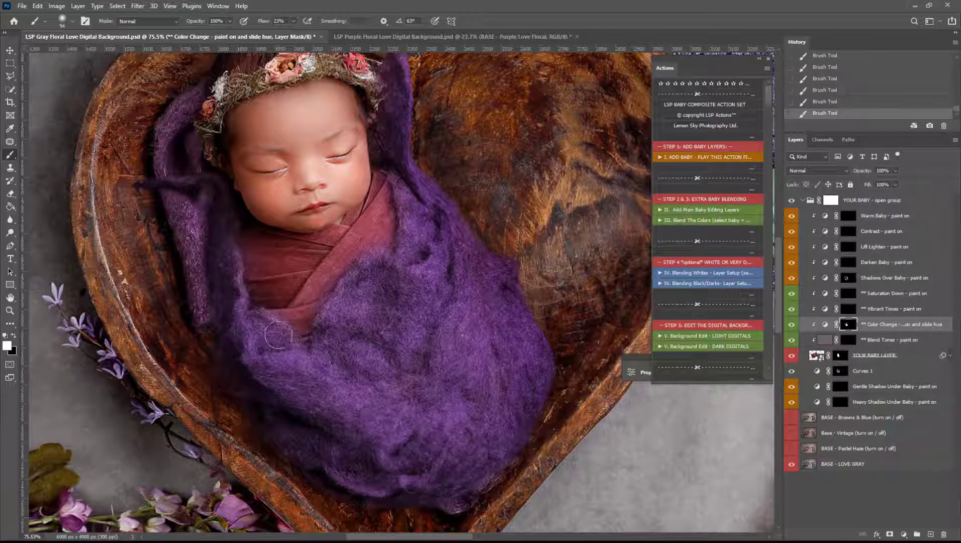
Paint white on the ** Saturation Down mask over the baby's wraps with a soft 385 px brush
key("z")
left_click(311, 284, "alt")
left_click(311, 284, "alt")
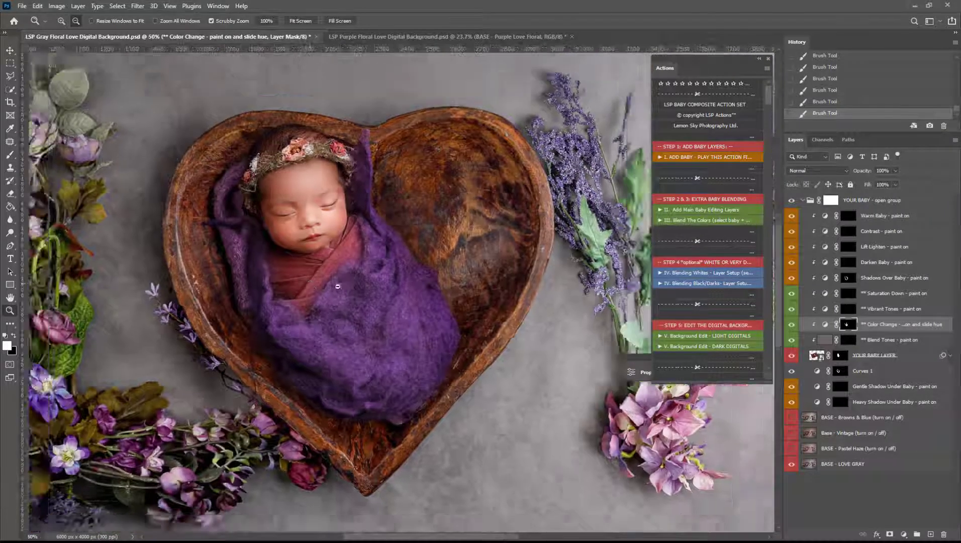
left_click(327, 272, "alt")
left_click(353, 254, "alt")
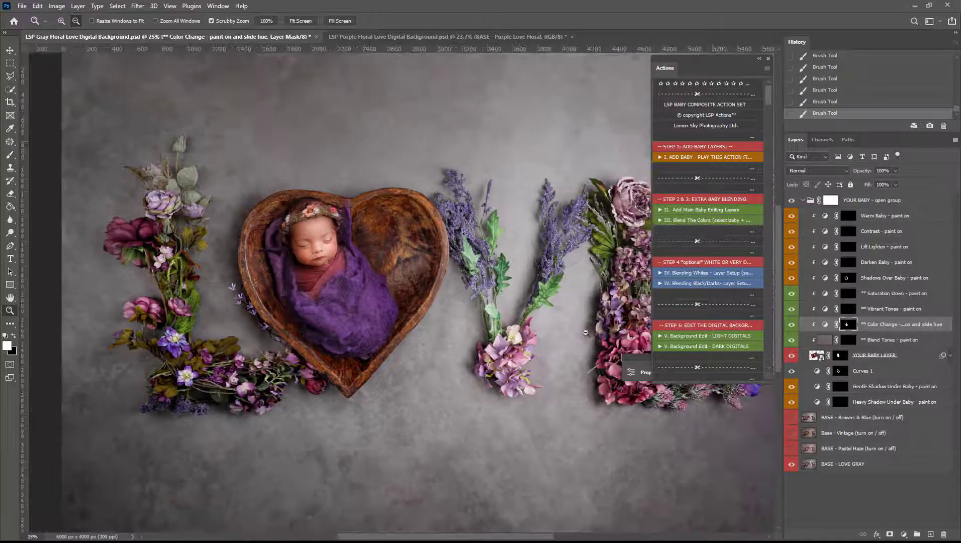
left_click(847, 294)
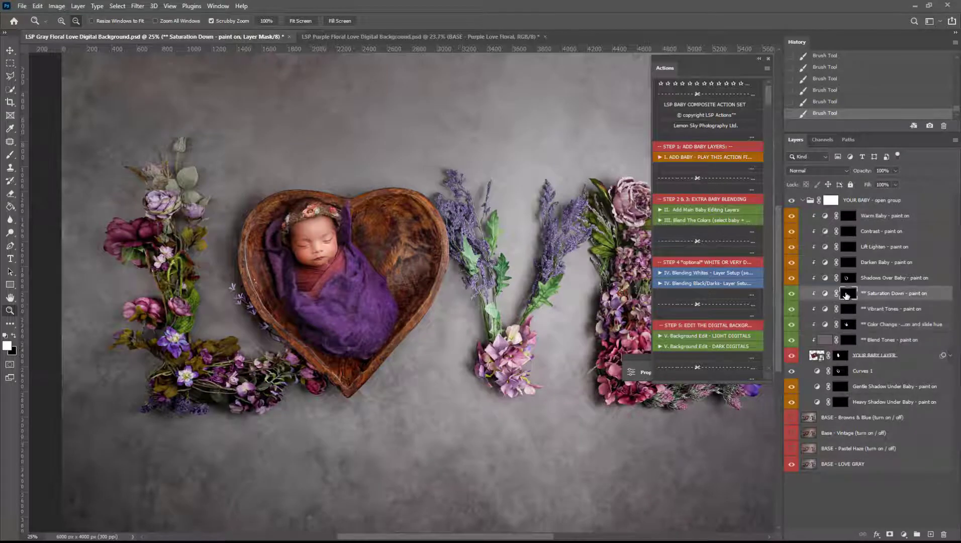
key("b")
right_click(426, 300)
left_click_drag(532, 327, 533, 327)
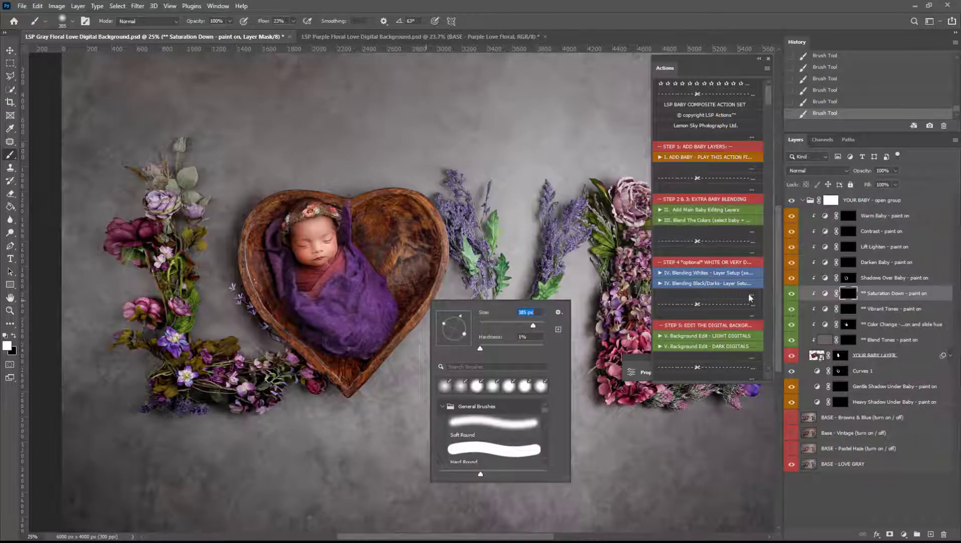
left_click_drag(355, 265, 337, 289)
mouse_move(303, 317)
left_mouse_down()
mouse_move(347, 338)
mouse_move(369, 315)
mouse_move(362, 293)
mouse_move(378, 296)
mouse_move(362, 269)
left_mouse_up()
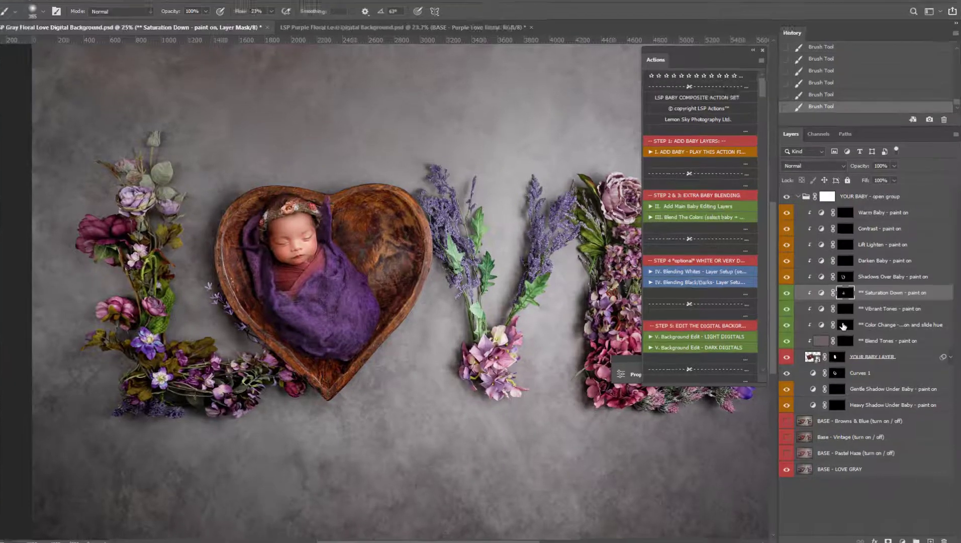
Try a green hue of 119 on the ** Color Change adjustment, return it to 281, and put away the adjustment settings and actions
left_click(845, 325)
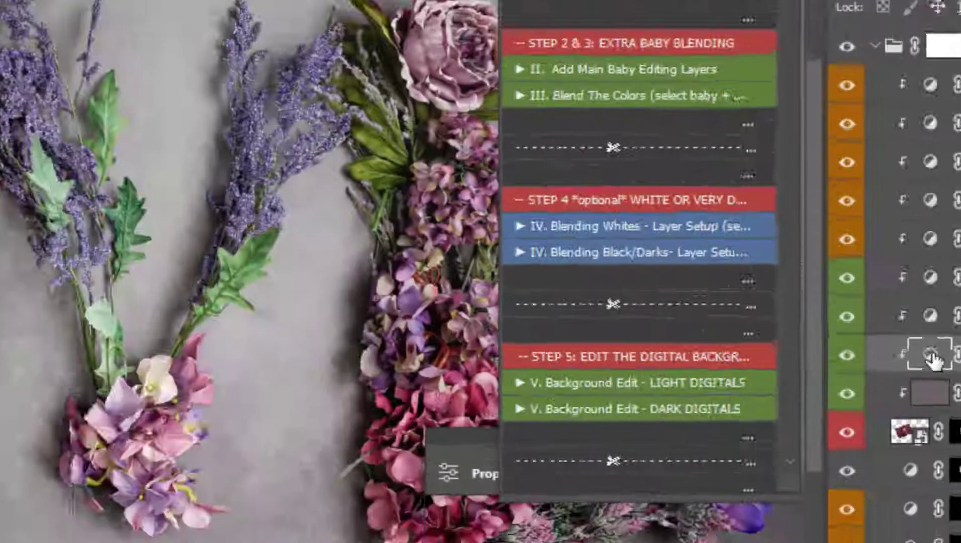
double_click(399, 380)
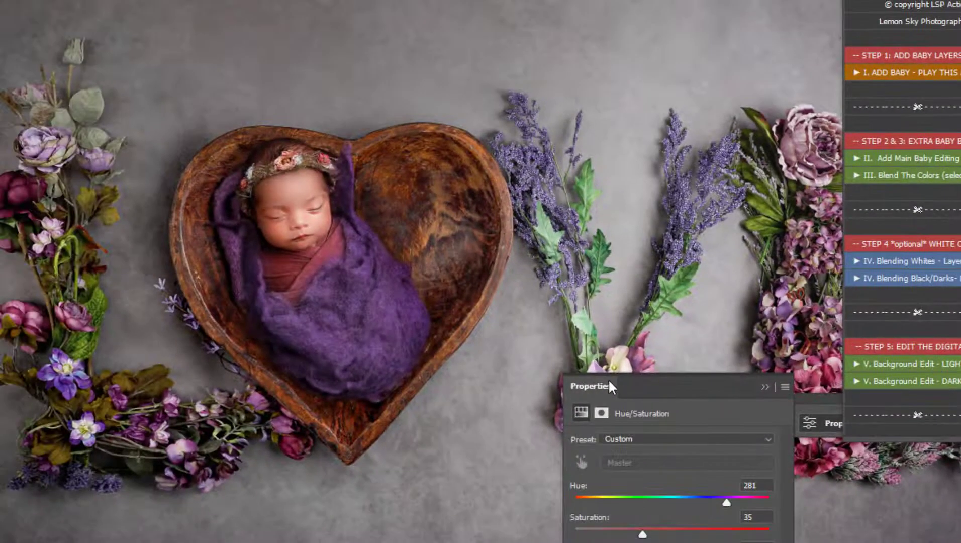
left_click_drag(608, 385, 608, 132)
left_click_drag(727, 248, 642, 259)
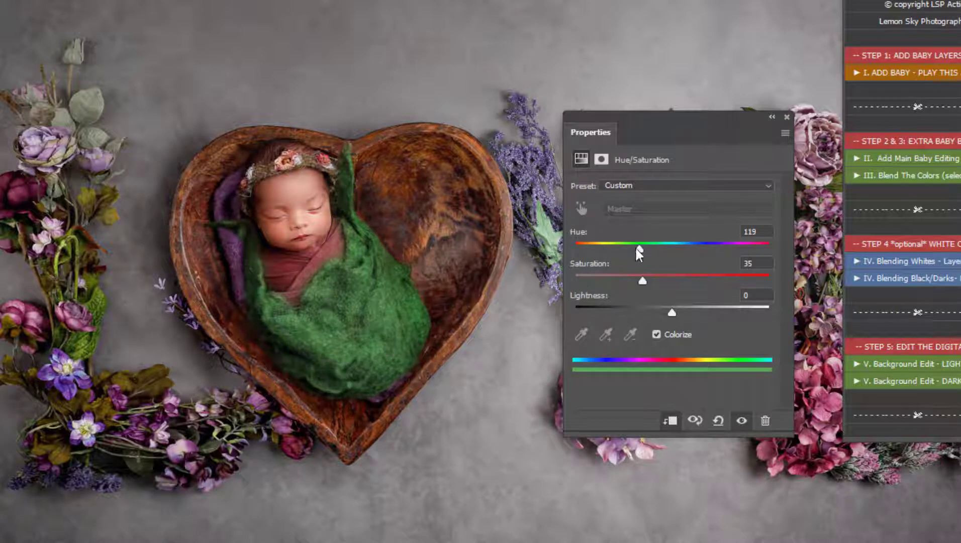
left_click_drag(638, 249, 728, 254)
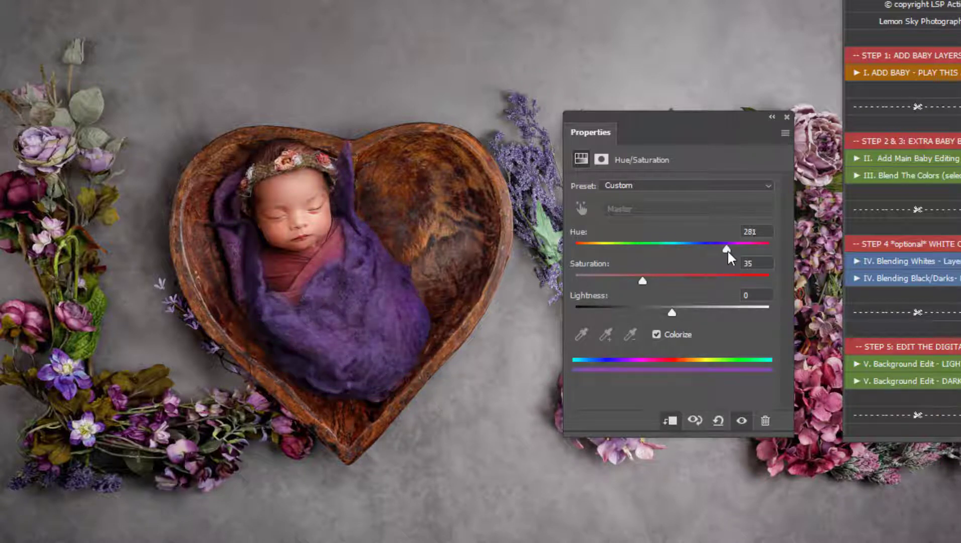
left_click(786, 117)
left_click(761, 59)
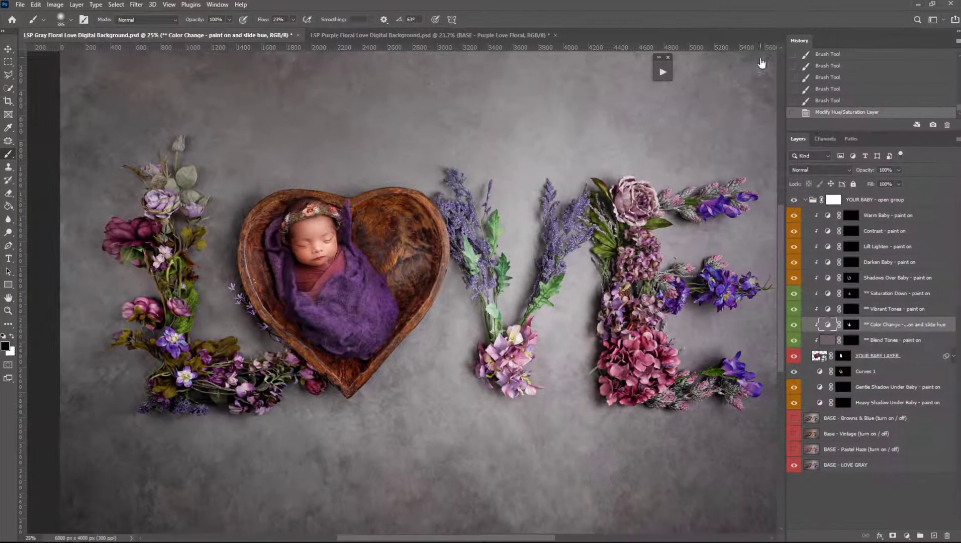
Collapse the YOUR BABY group and toggle its visibility to compare the background with and without the baby composite
left_click(803, 201)
left_click(791, 200)
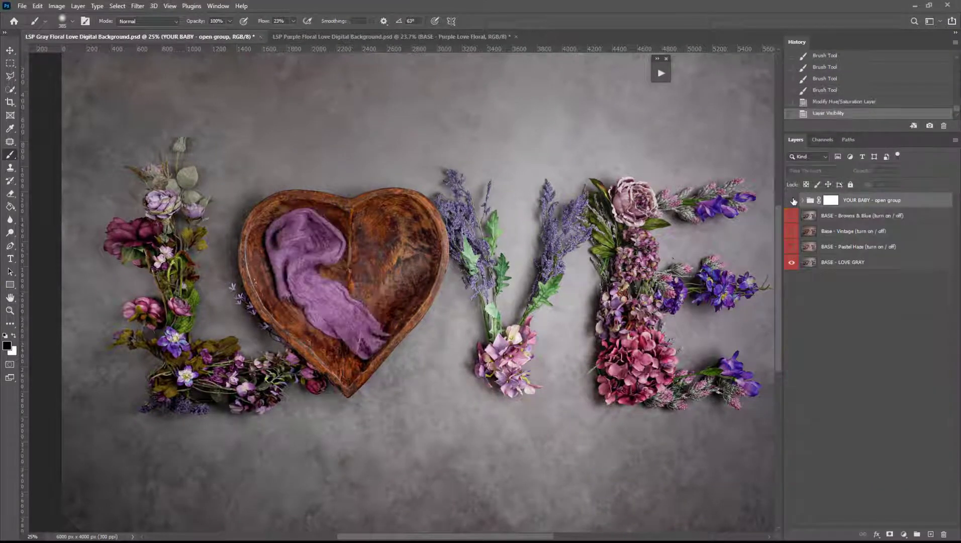
left_click(792, 200)
left_click(793, 201)
left_click(792, 201)
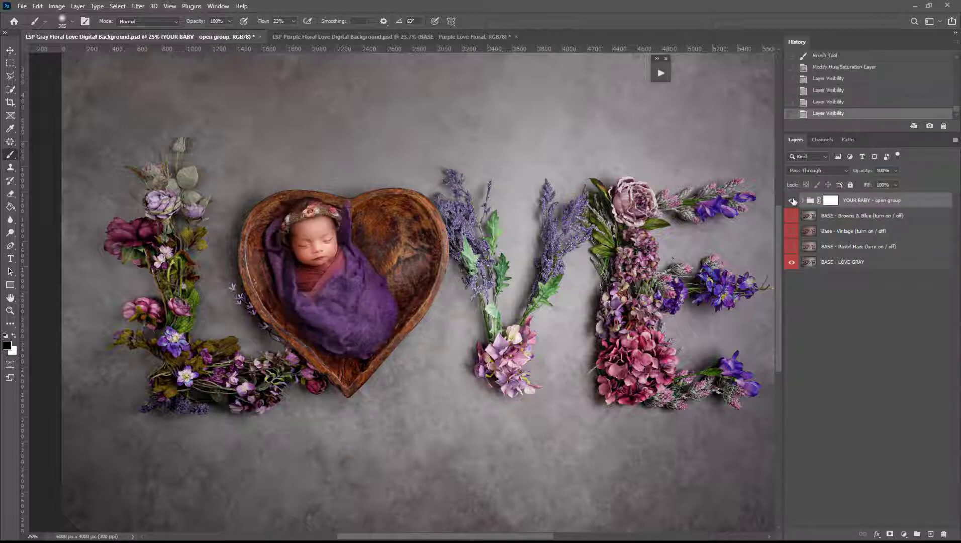
left_click(485, 346)
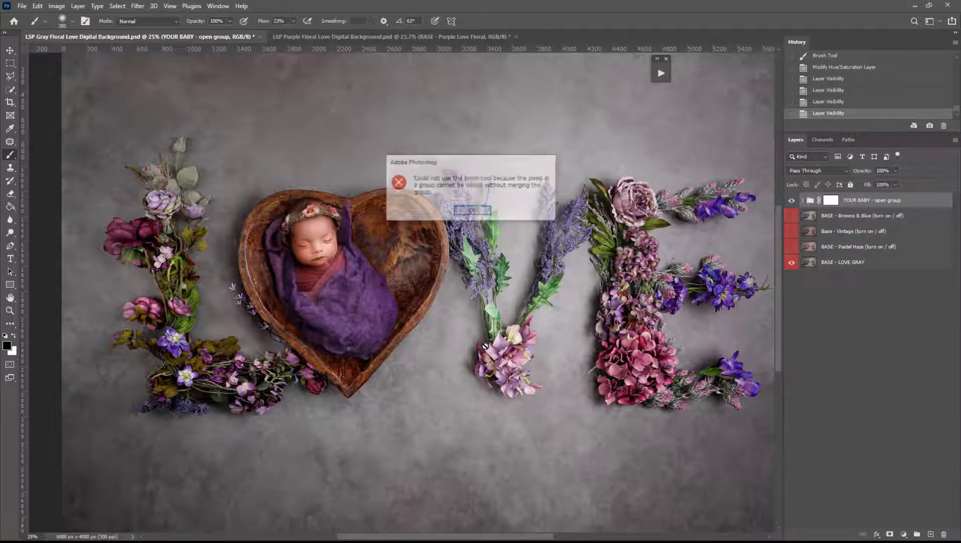
left_click(473, 213)
Save the gray floral LOVE composite with the Save As command
key("z")
left_click(472, 260, "alt")
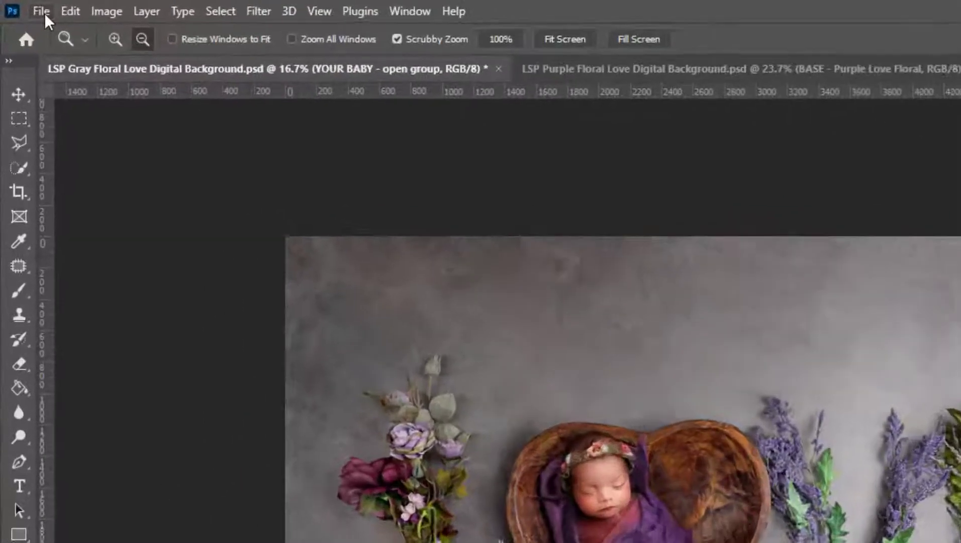
left_click(22, 6)
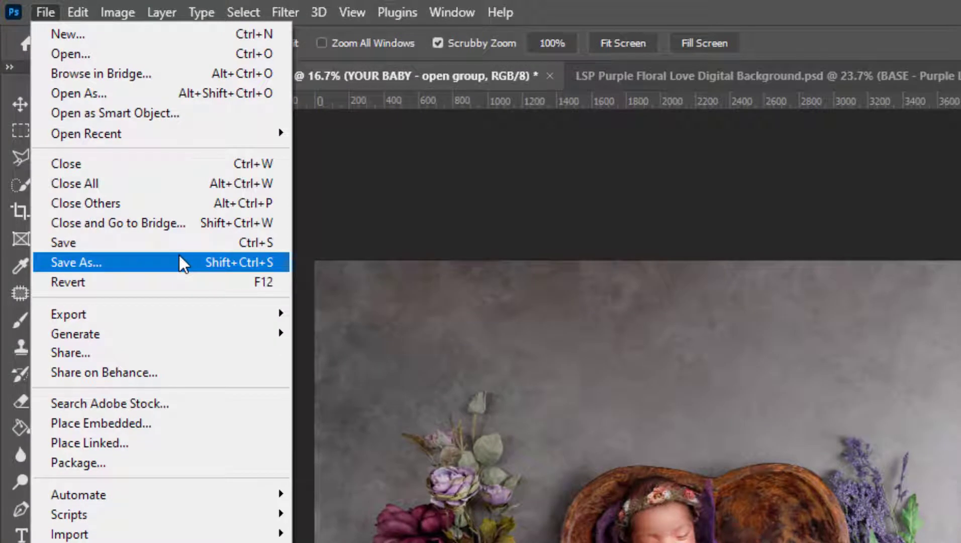